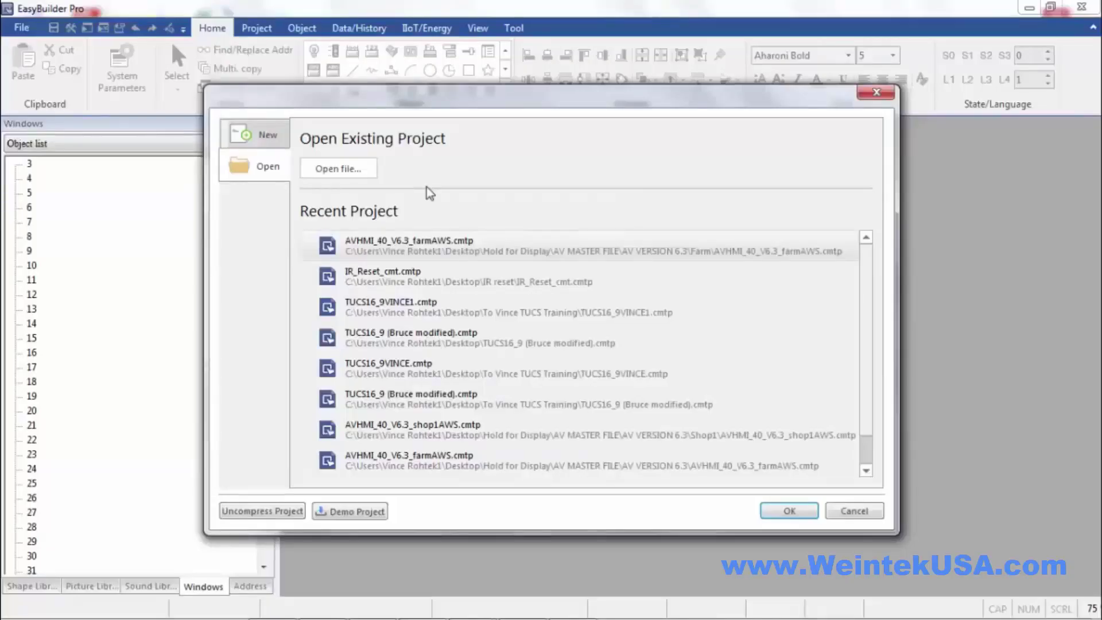
- Start a new project, choosing the MT8050iE (480 x 272) model from the model list
left_click(254, 134)
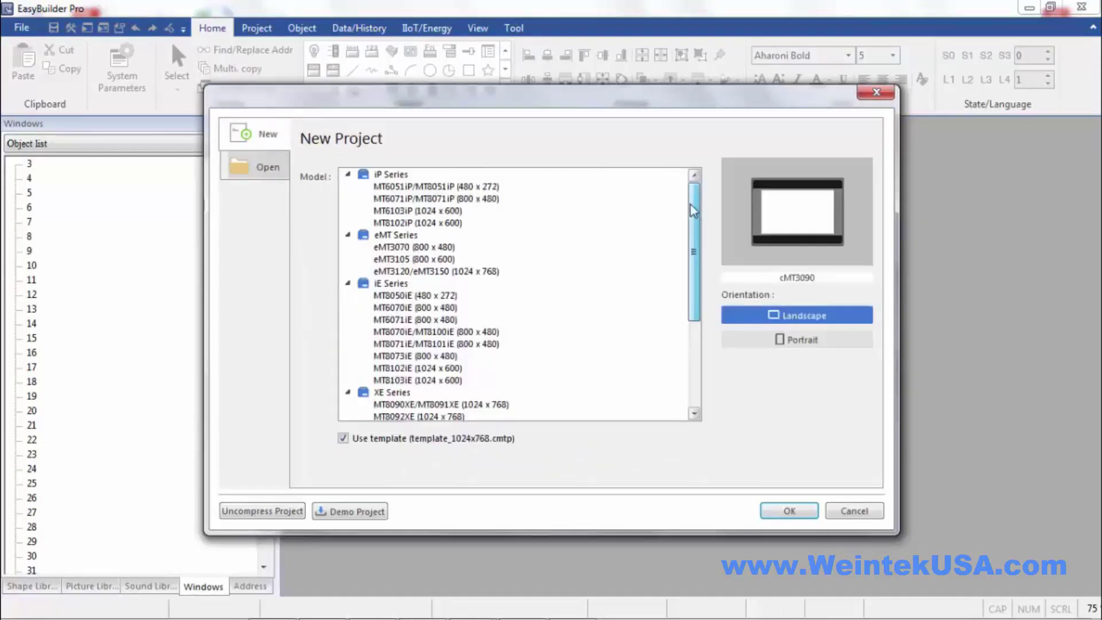
scroll(693, 274, "down", 2)
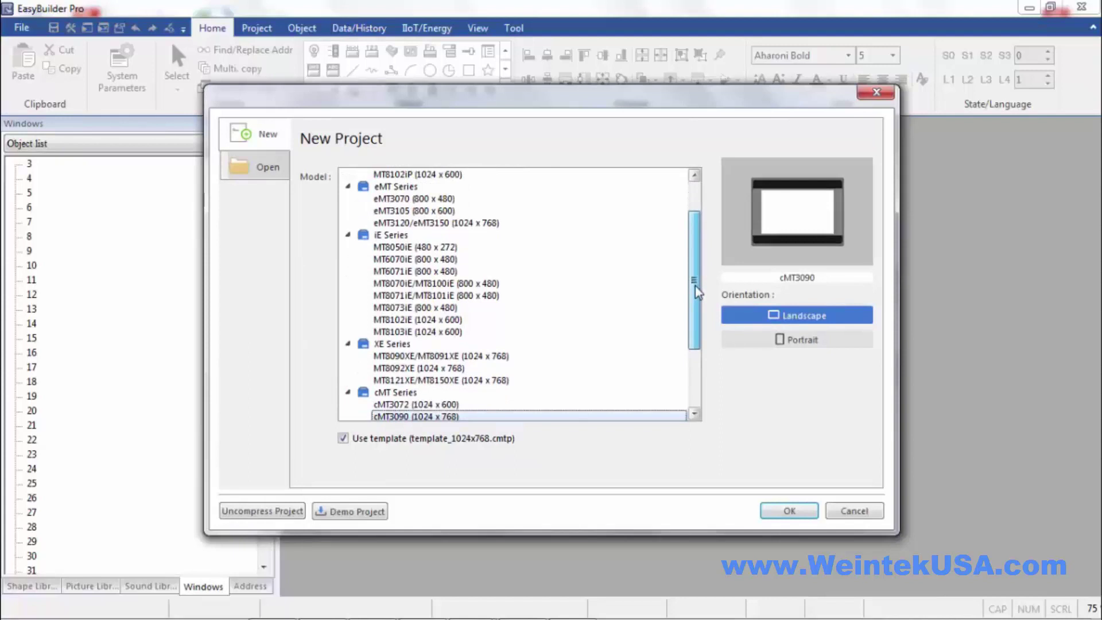
mouse_move(694, 286)
left_mouse_down()
mouse_move(693, 295)
mouse_move(693, 274)
left_mouse_up()
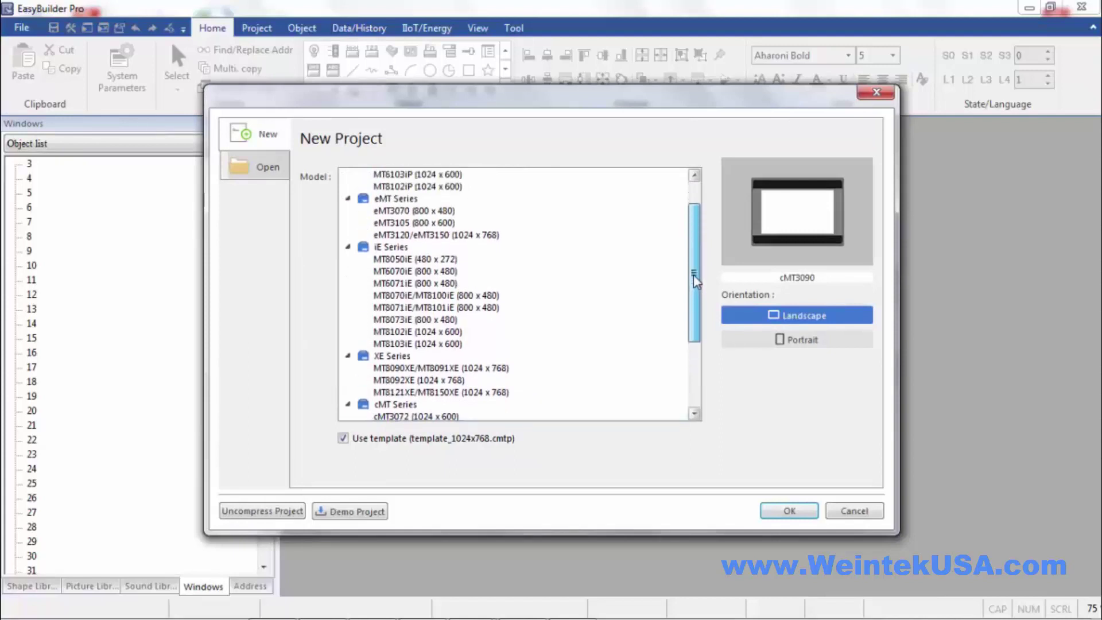
left_click(416, 263)
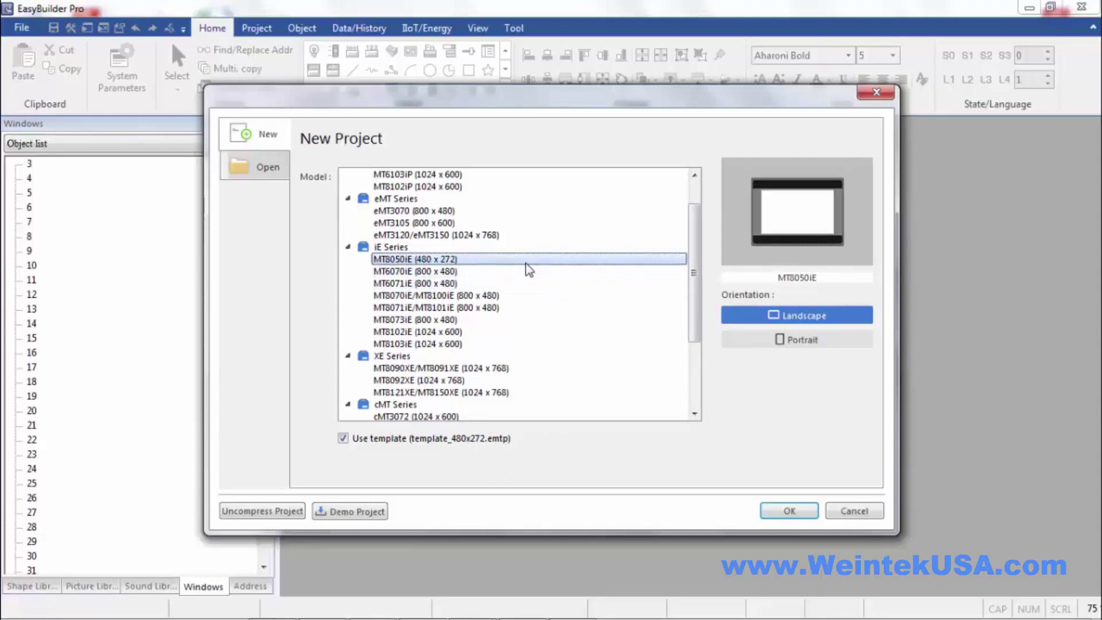
left_click(787, 509)
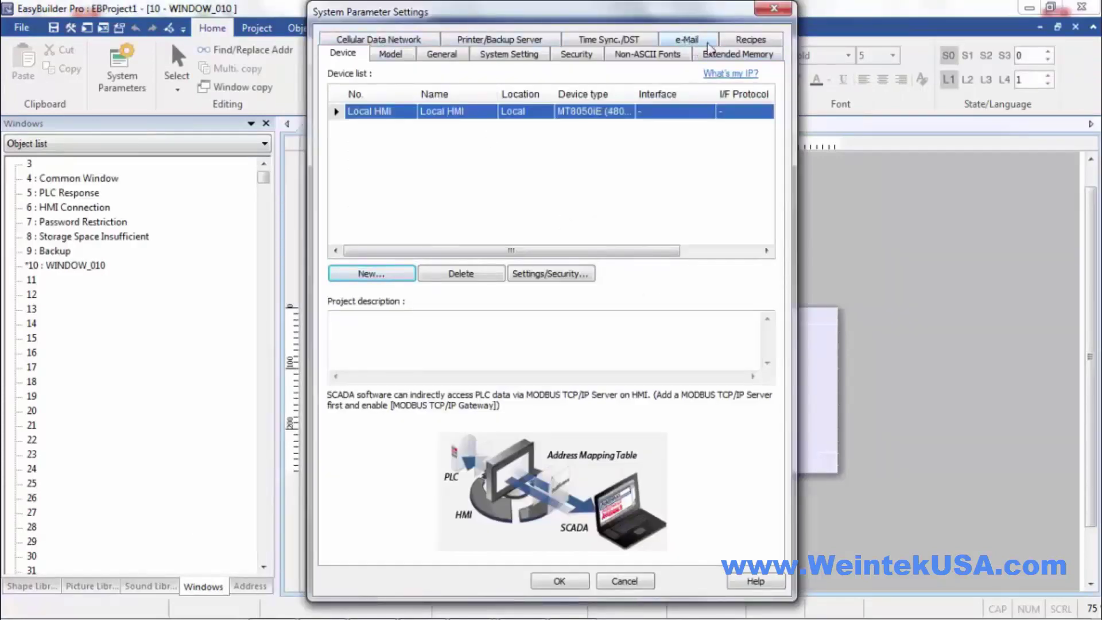
- On the Security tab, try General mode, then return to Enhanced security mode
left_click(583, 55)
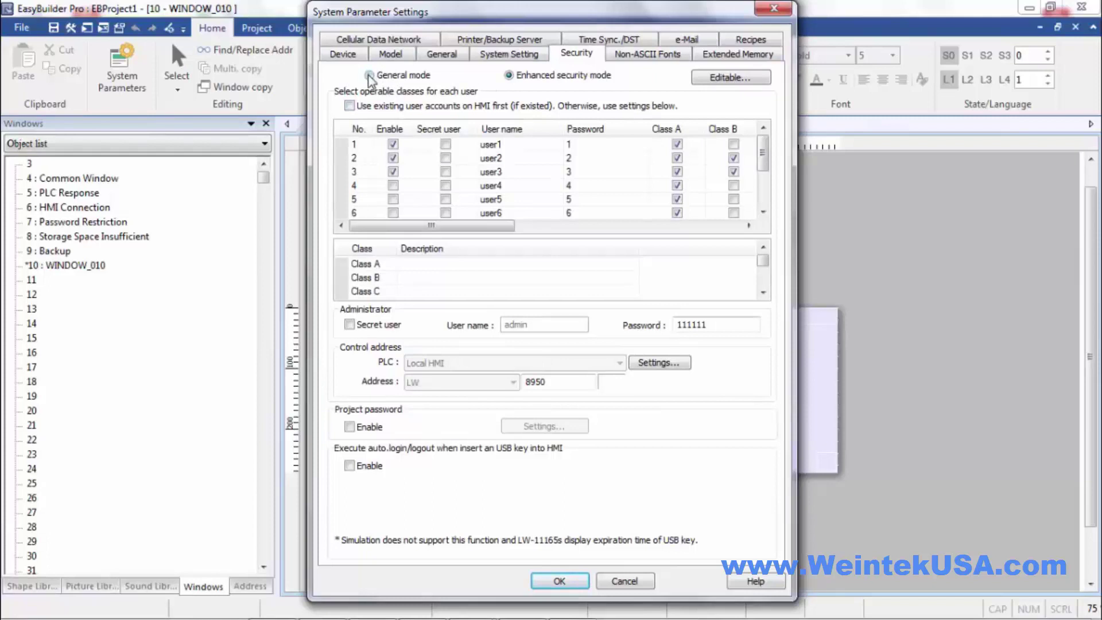
left_click(369, 75)
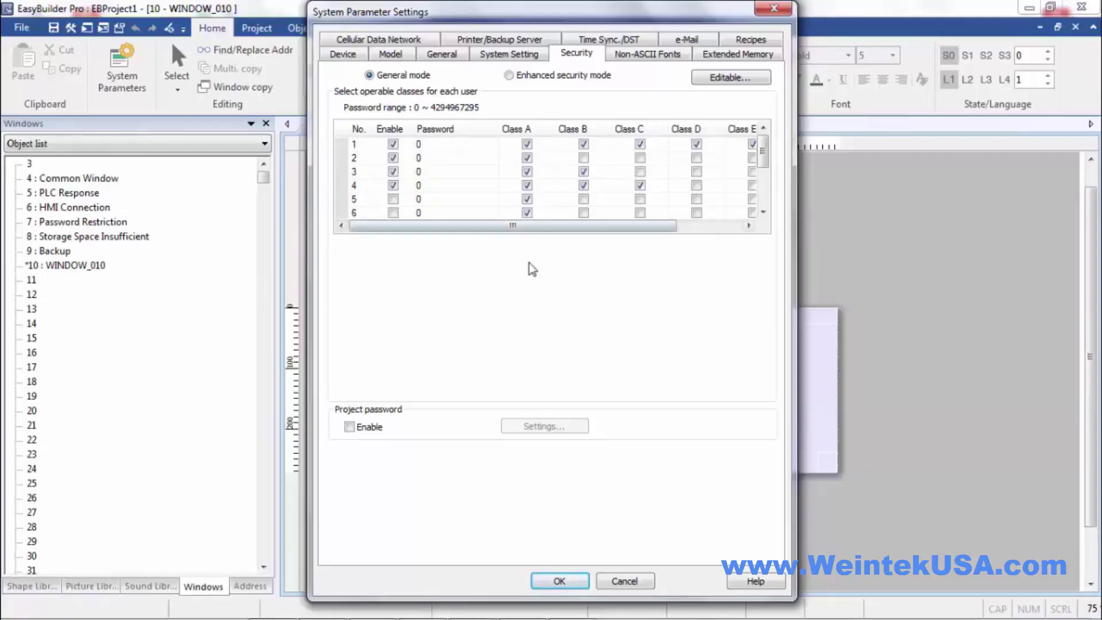
left_click_drag(763, 152, 751, 104)
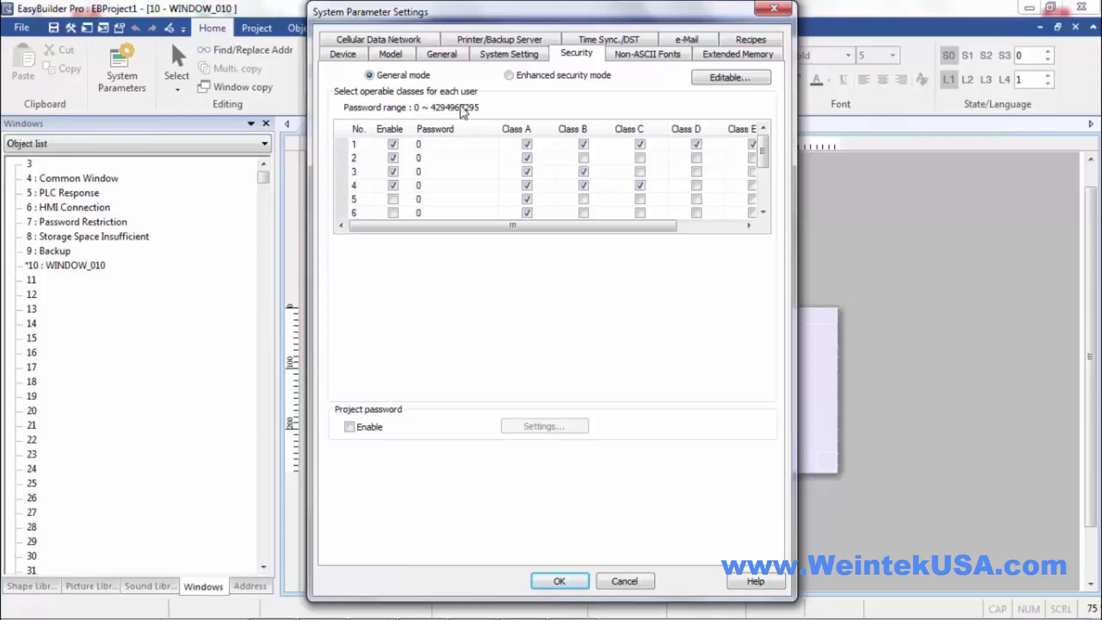
key("Right")
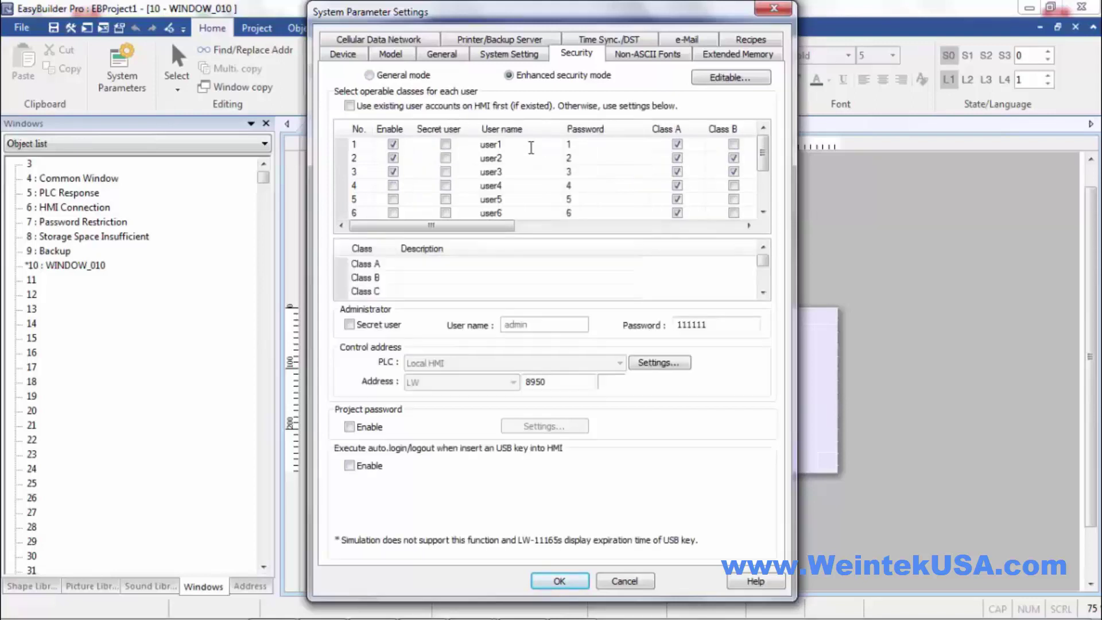
- Give the first user a new name and password, and untick its Class A box
left_click(526, 144)
type("Vince")
left_click(590, 145)
double_click(570, 145)
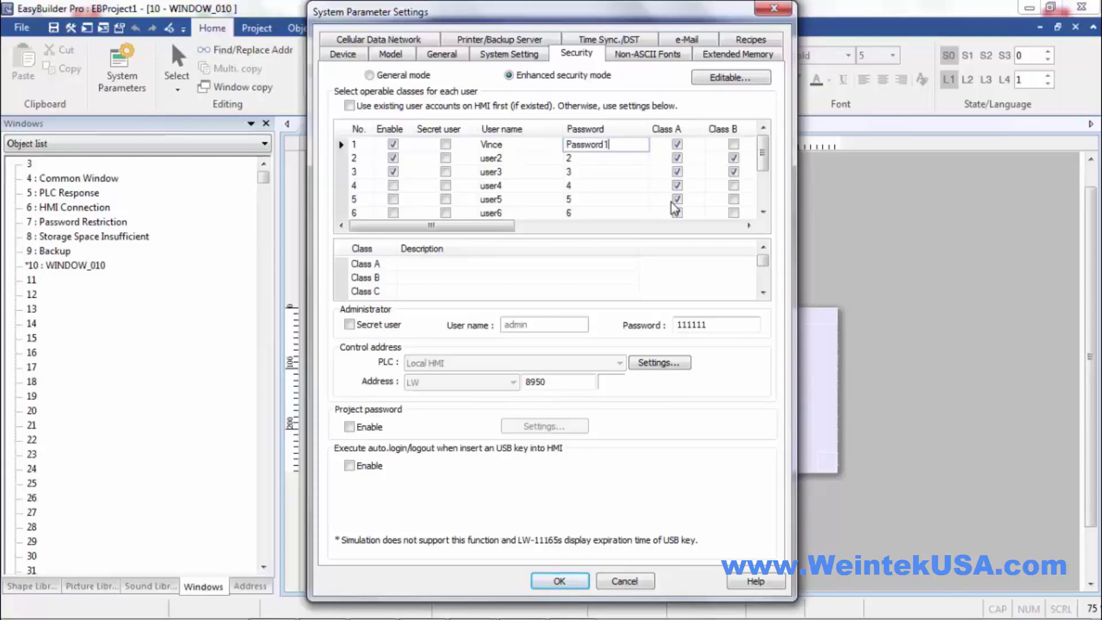
left_click(620, 160)
left_click_drag(490, 225, 545, 241)
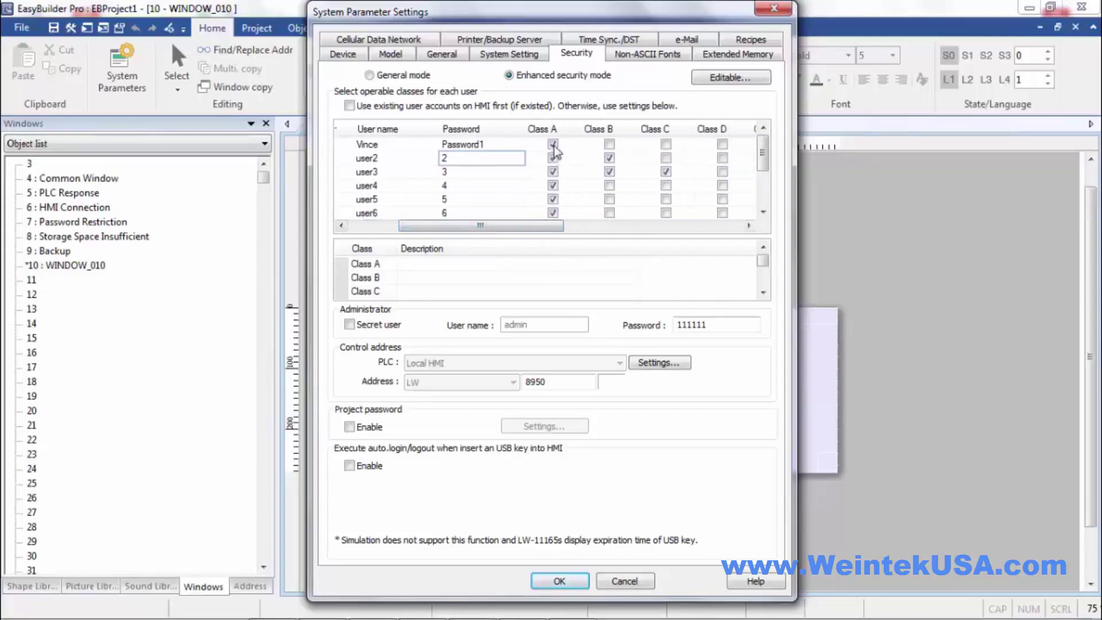
left_click(554, 145)
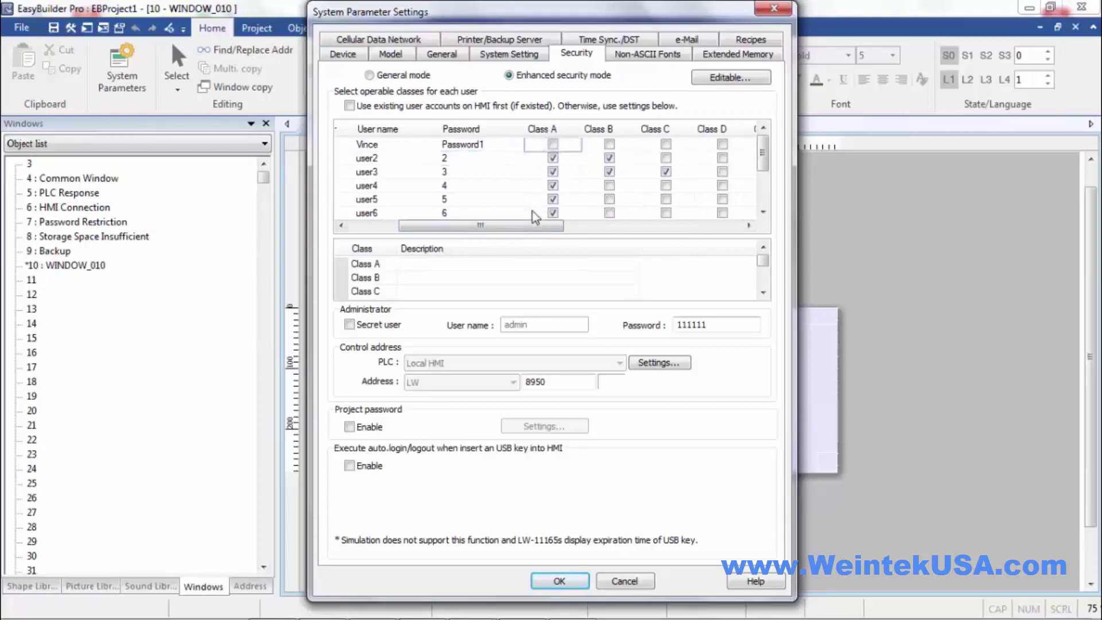
mouse_move(528, 230)
left_mouse_down()
mouse_move(742, 242)
mouse_move(696, 227)
mouse_move(567, 228)
mouse_move(706, 231)
mouse_move(545, 232)
left_mouse_up()
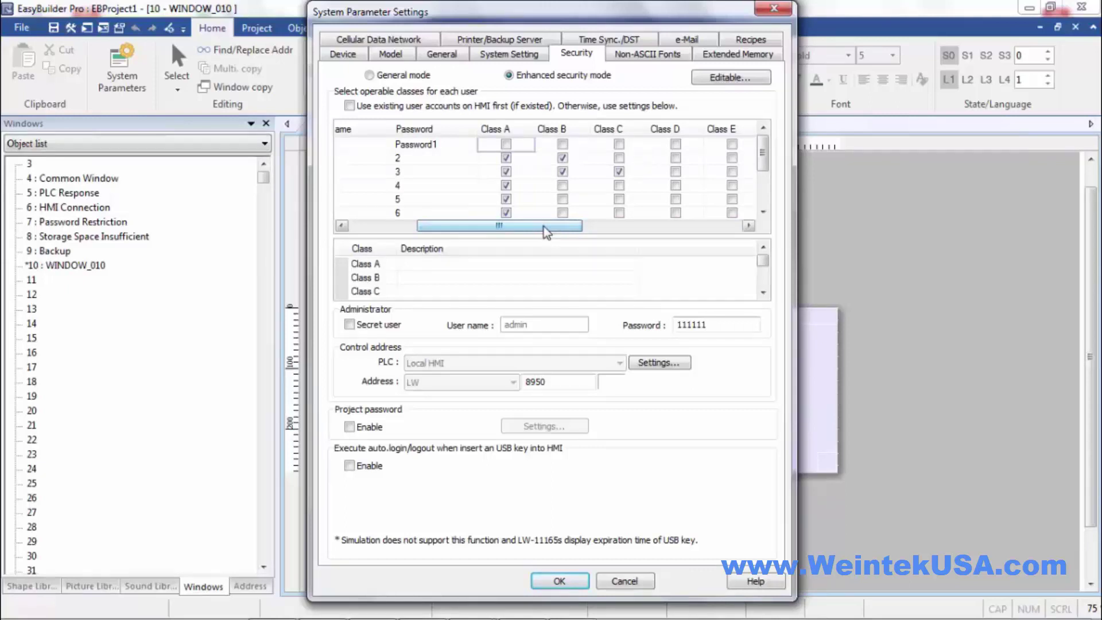
- Tick Classes A through H for the first user
mouse_move(543, 226)
left_mouse_down()
mouse_move(401, 226)
mouse_move(527, 225)
left_mouse_up()
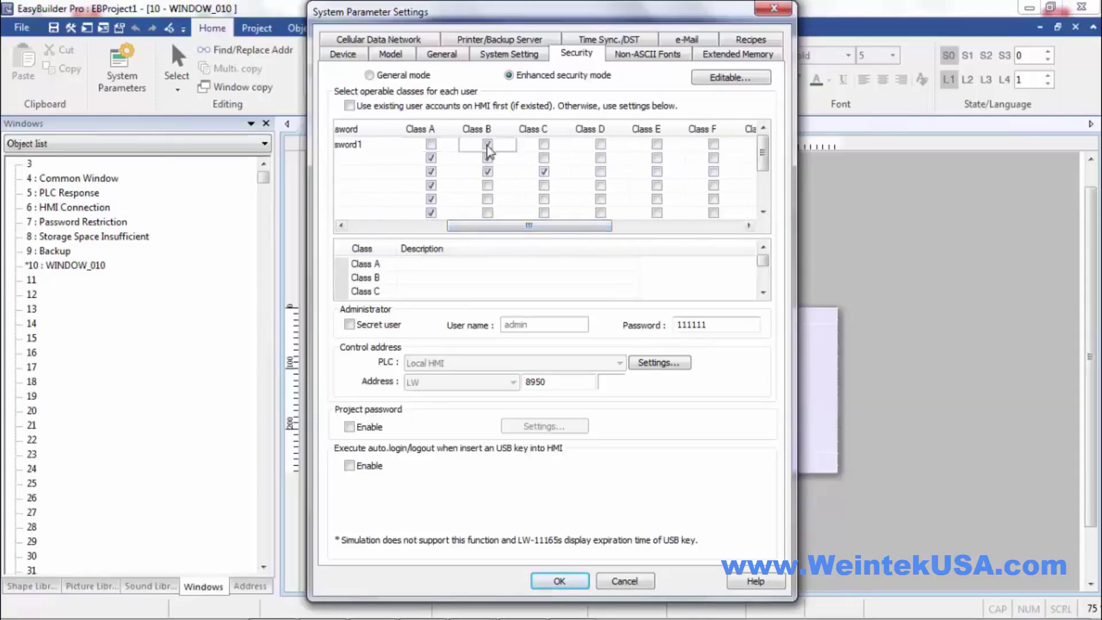
left_click(487, 144)
left_click(431, 144)
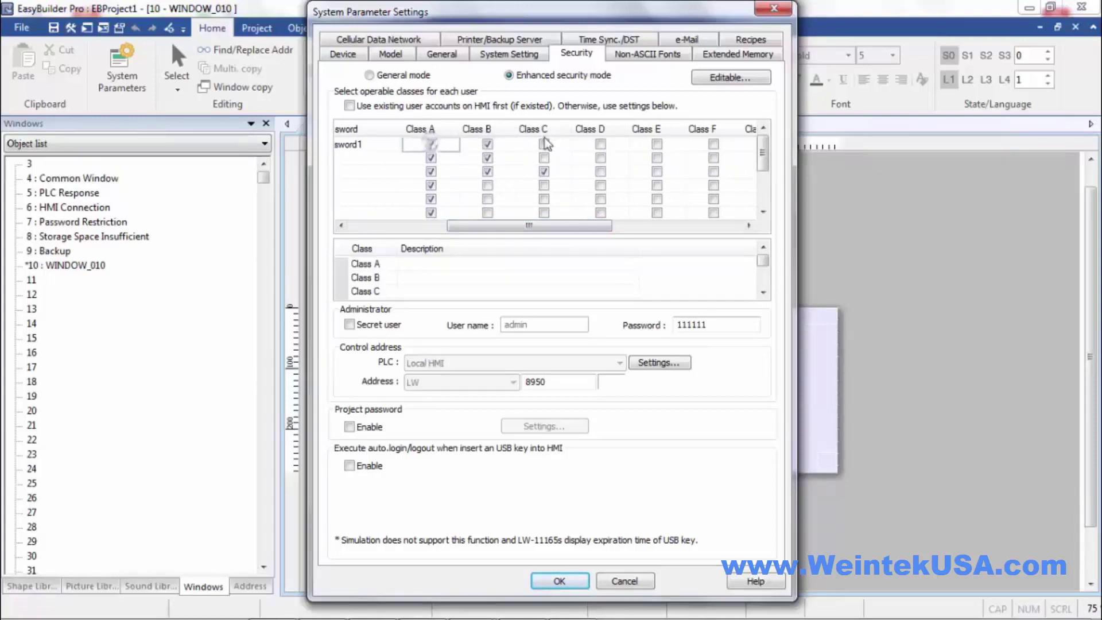
left_click(543, 144)
left_click(601, 145)
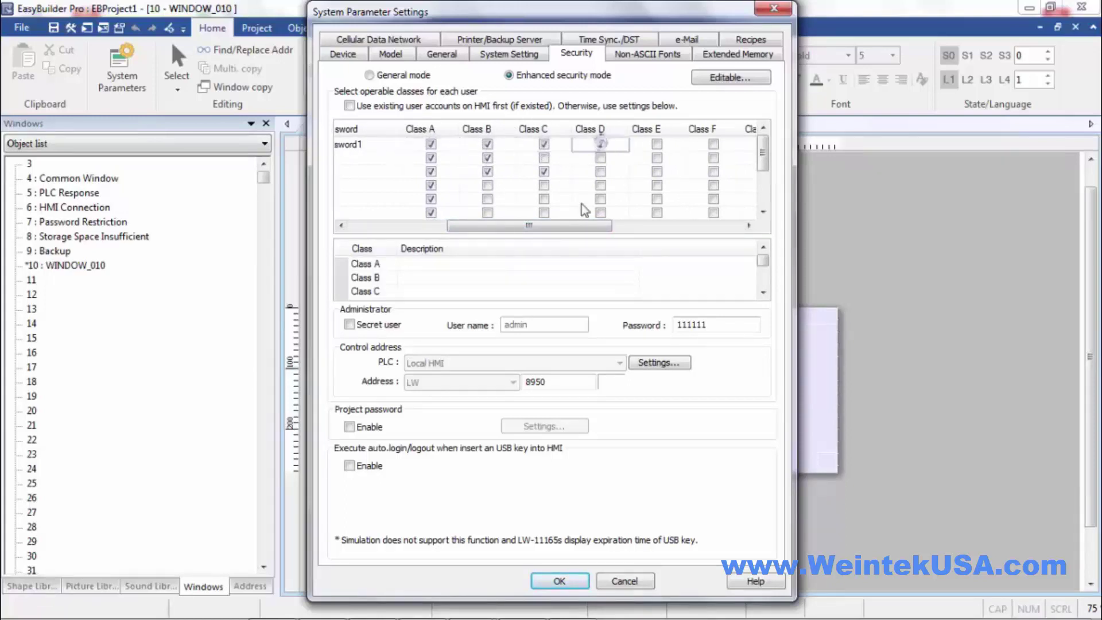
left_click_drag(570, 228, 626, 227)
left_click(515, 144)
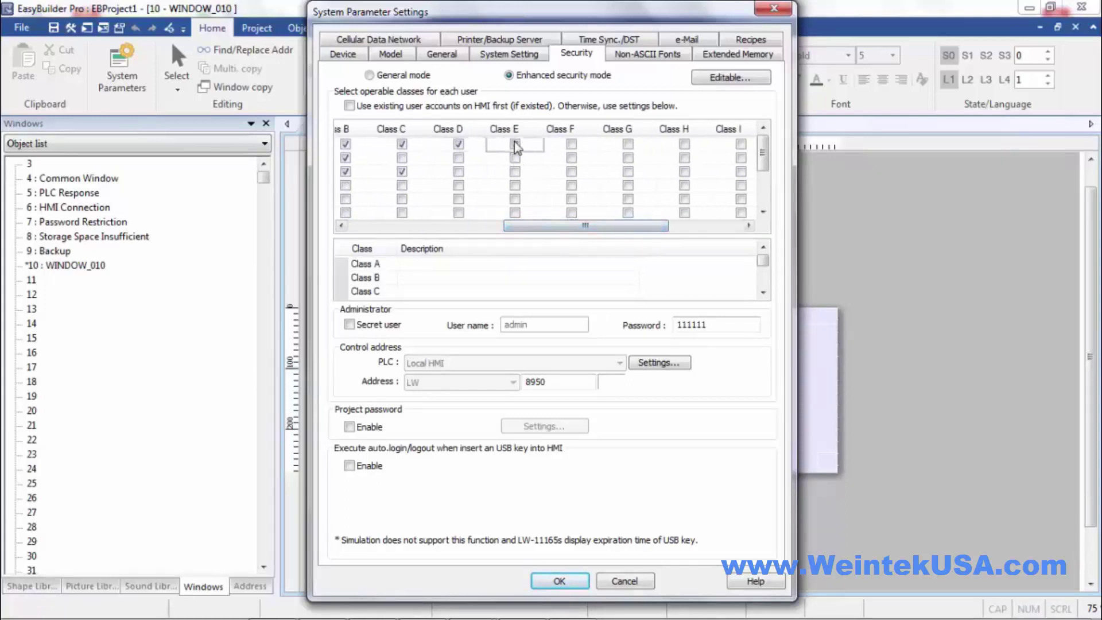
left_click(572, 144)
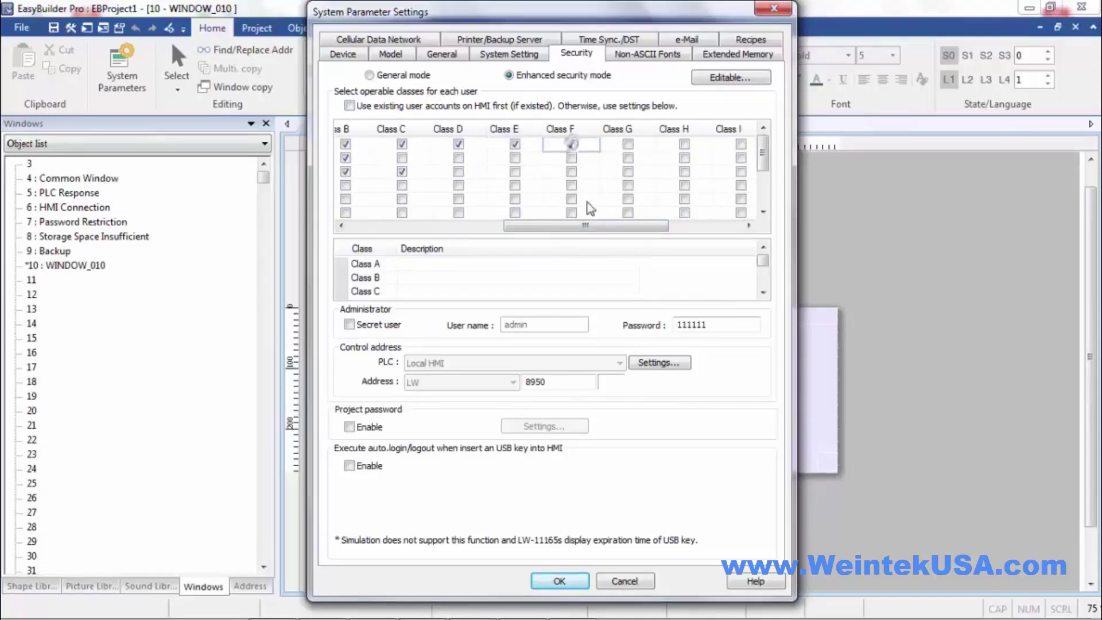
left_click(628, 144)
left_click(686, 145)
left_click(686, 145)
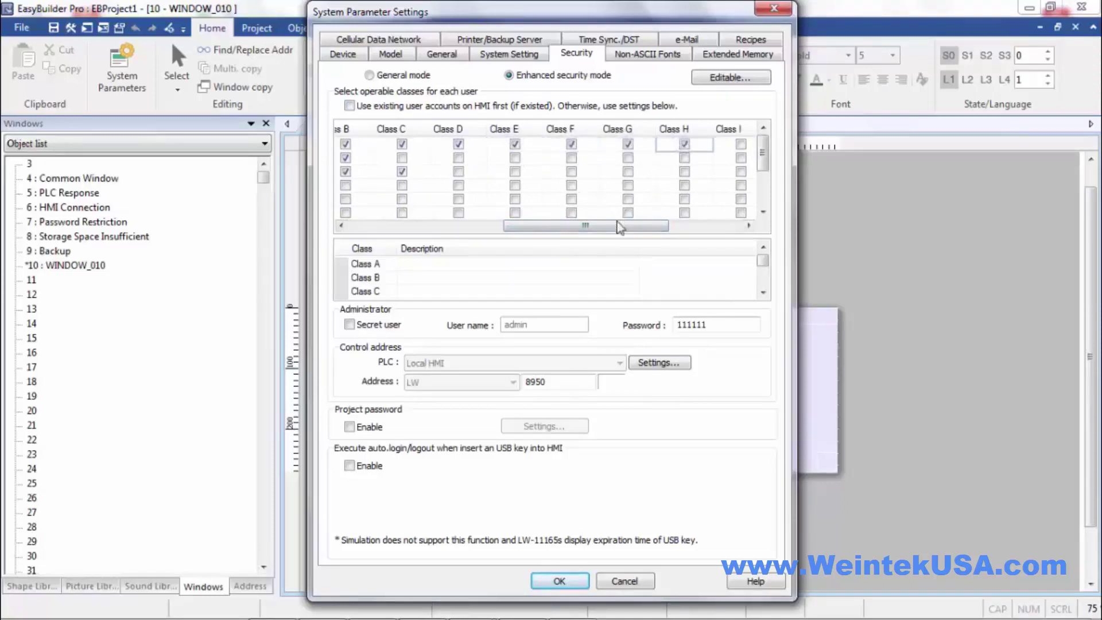
- Tick Classes I through L for the first user, then scroll the grid back left
left_click_drag(608, 225, 722, 233)
left_click(558, 144)
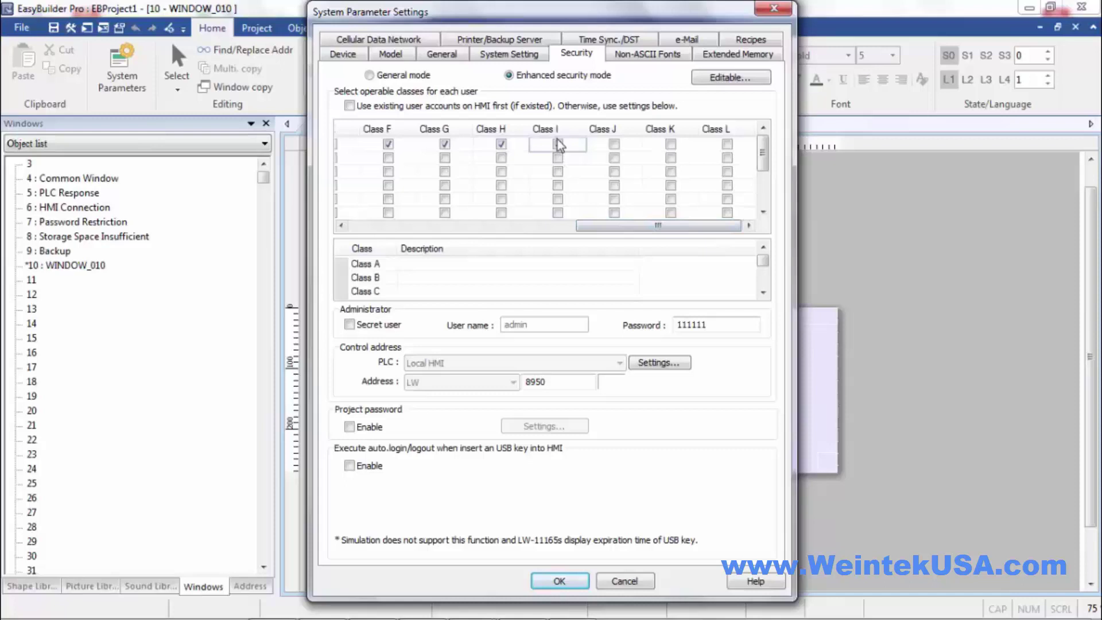
left_click(613, 144)
left_click(670, 144)
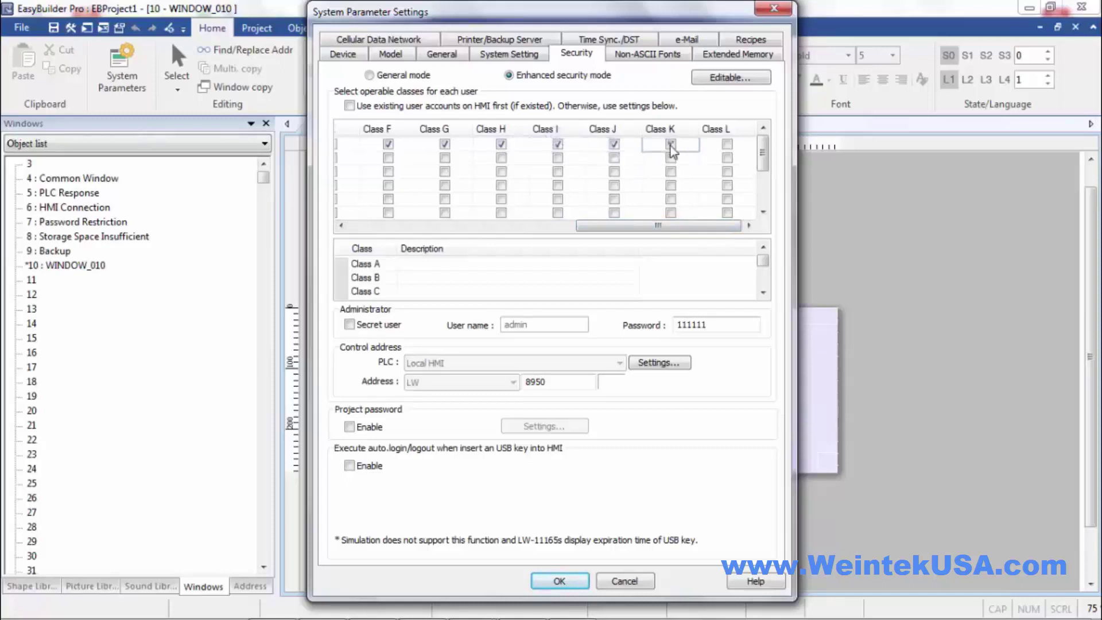
left_click(727, 144)
left_click_drag(699, 225, 430, 227)
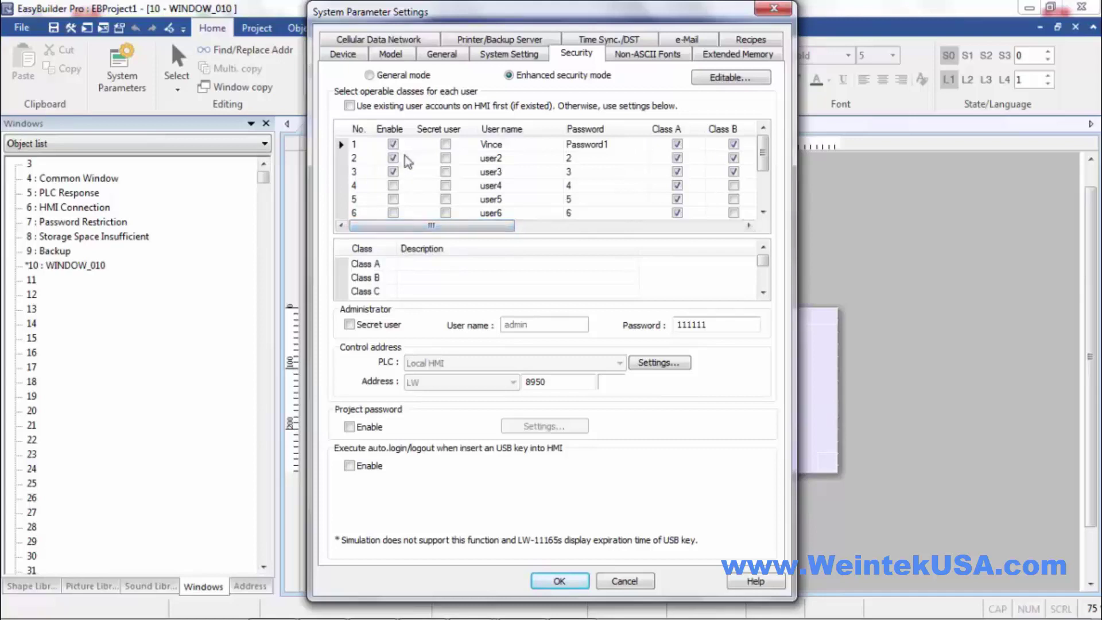
- Give the second user a new name and password, adjust its Class C box, and confirm the settings
double_click(504, 153)
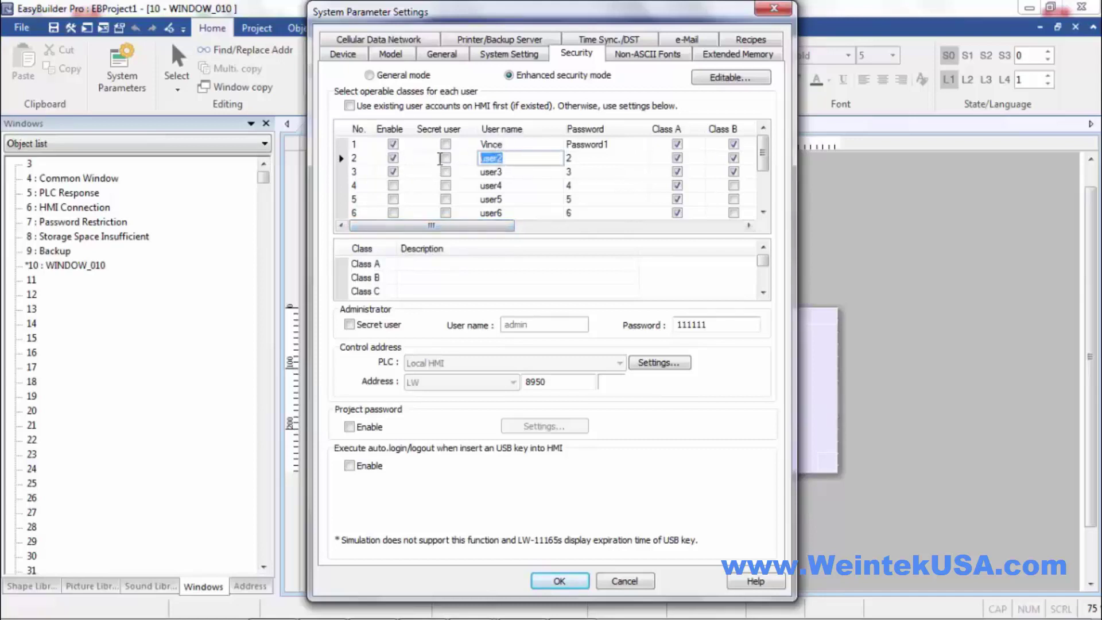
type("Bob")
left_click(586, 158)
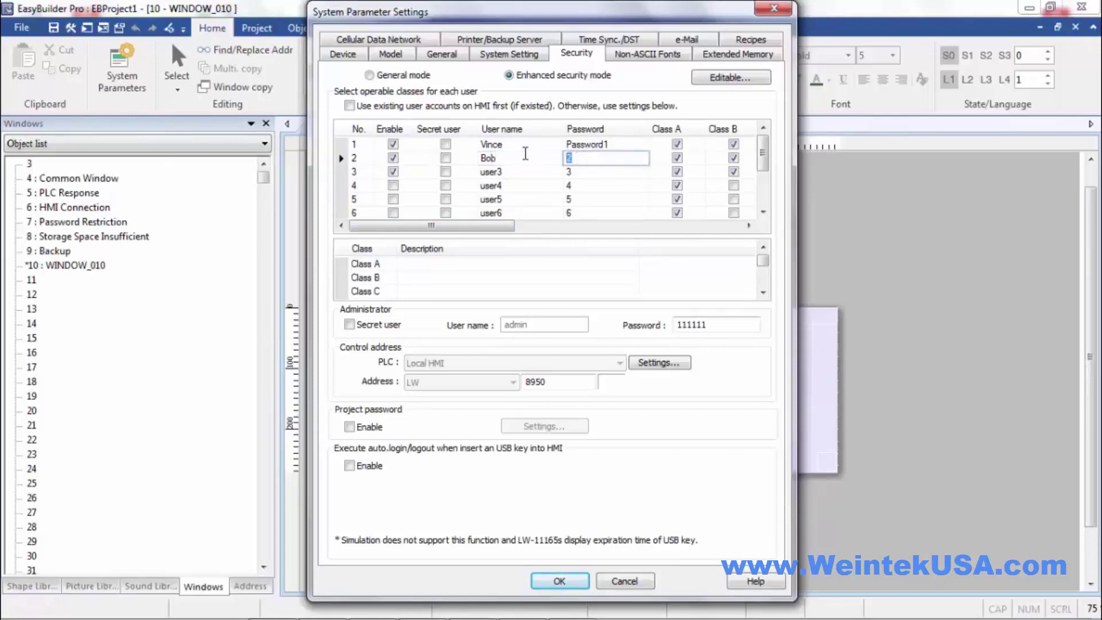
type("Password")
left_click_drag(496, 226, 428, 247)
left_click(583, 158)
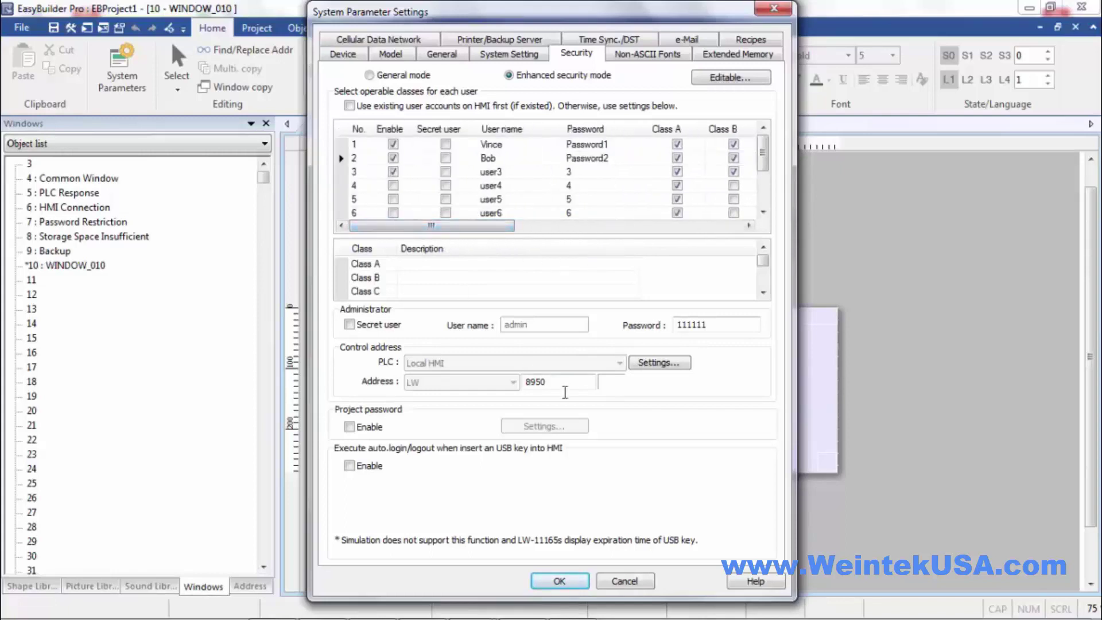
left_click(560, 581)
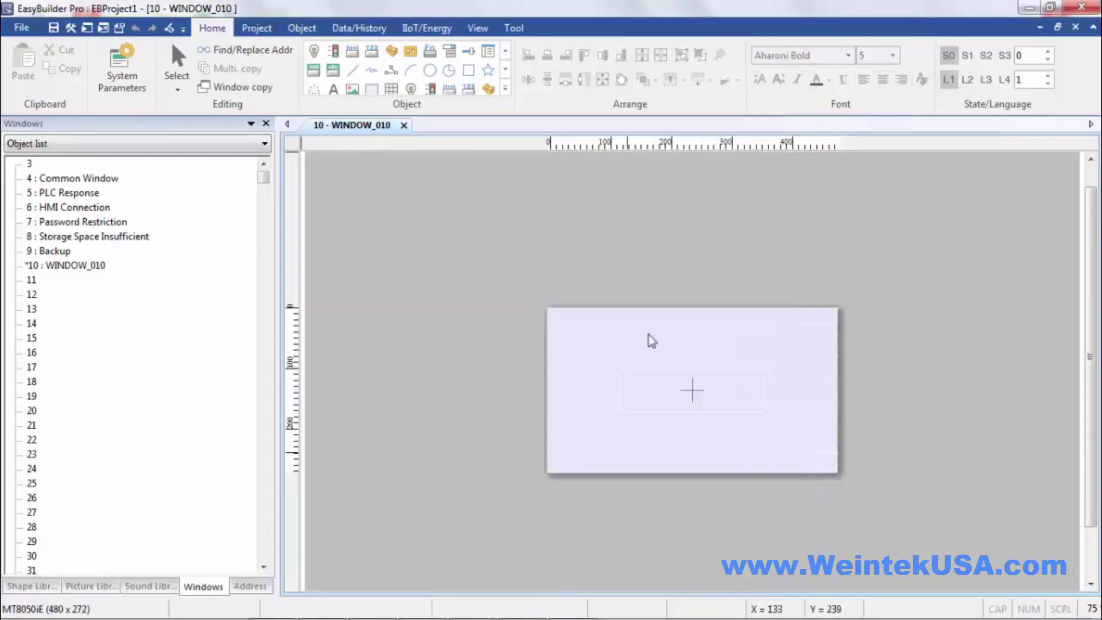
- Create a new window, Window_011, in slot 11
right_click(32, 281)
left_click(66, 286)
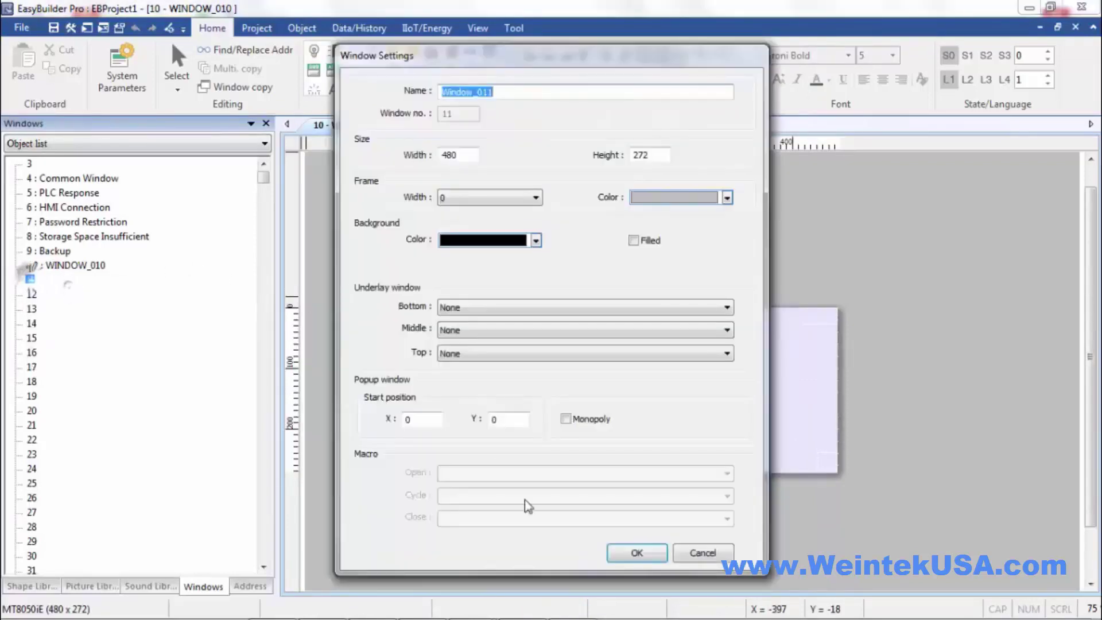
left_click(623, 553)
- Add a 'Page1' text label at the top of WINDOW_010 and copy it
left_click(334, 92)
double_click(412, 515)
type("P")
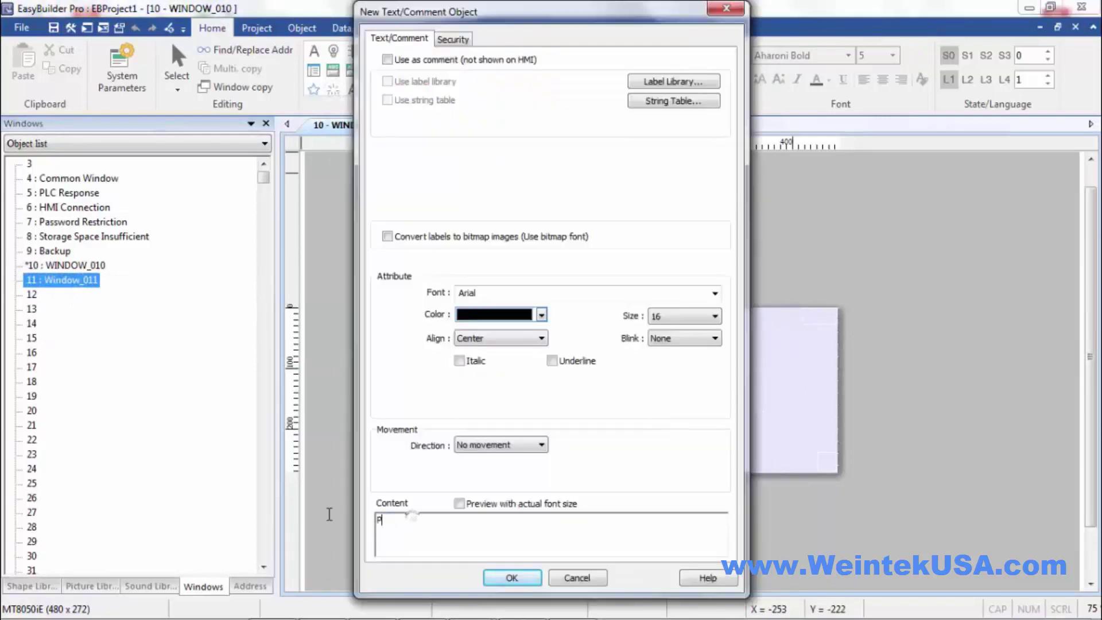
type("age1")
left_click(512, 577)
left_click(724, 342)
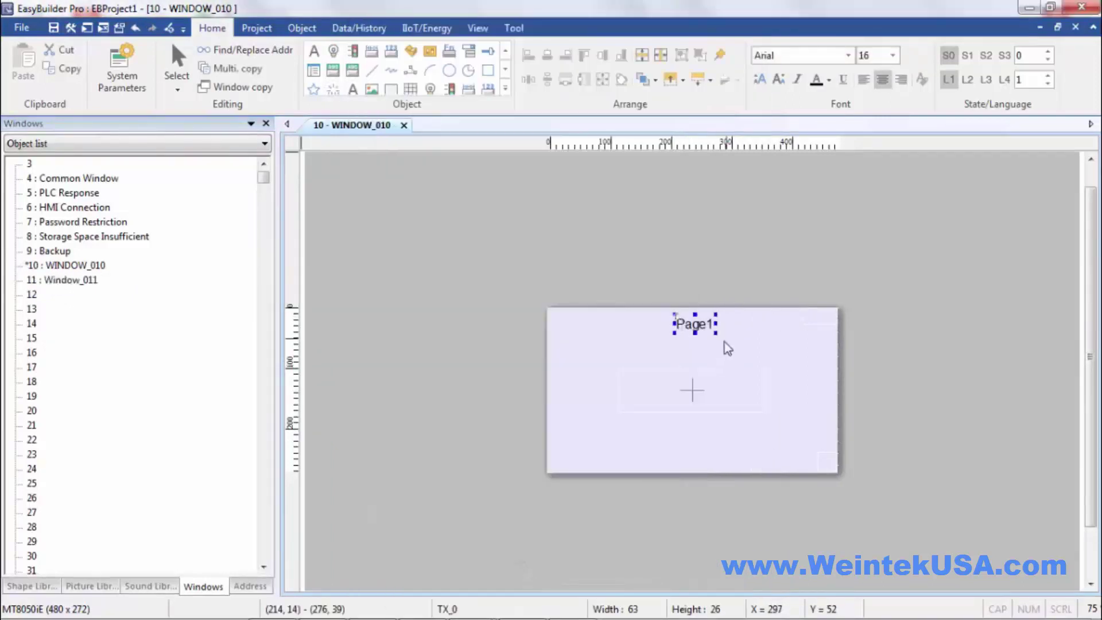
key("ctrl+c")
- Give Window_011 a mint background colour
double_click(62, 279)
right_click(613, 366)
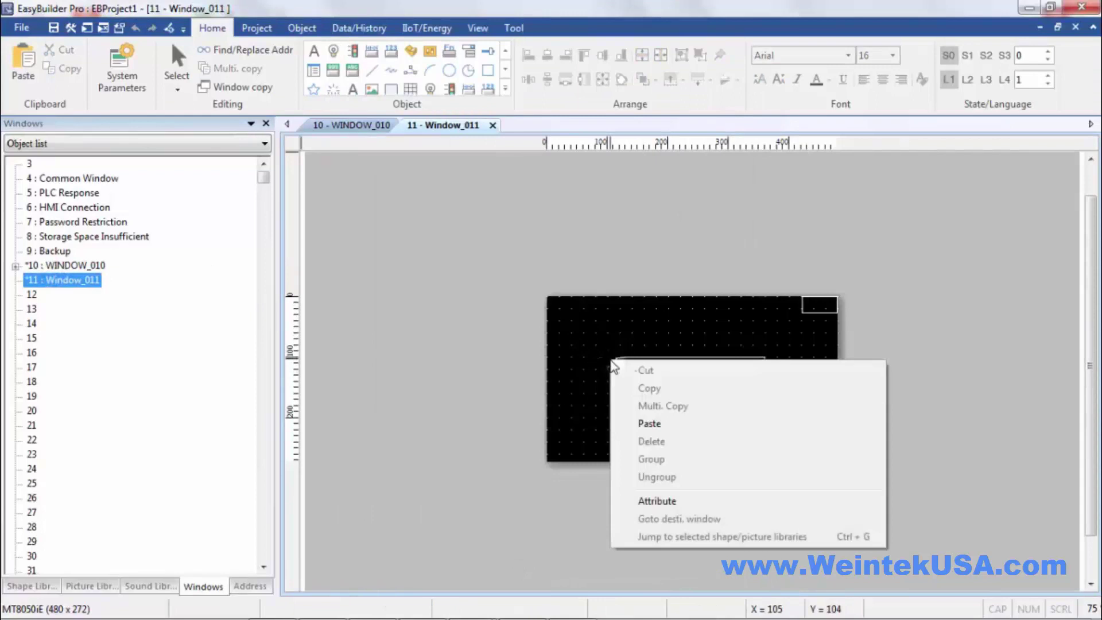
left_click(657, 500)
left_click(536, 240)
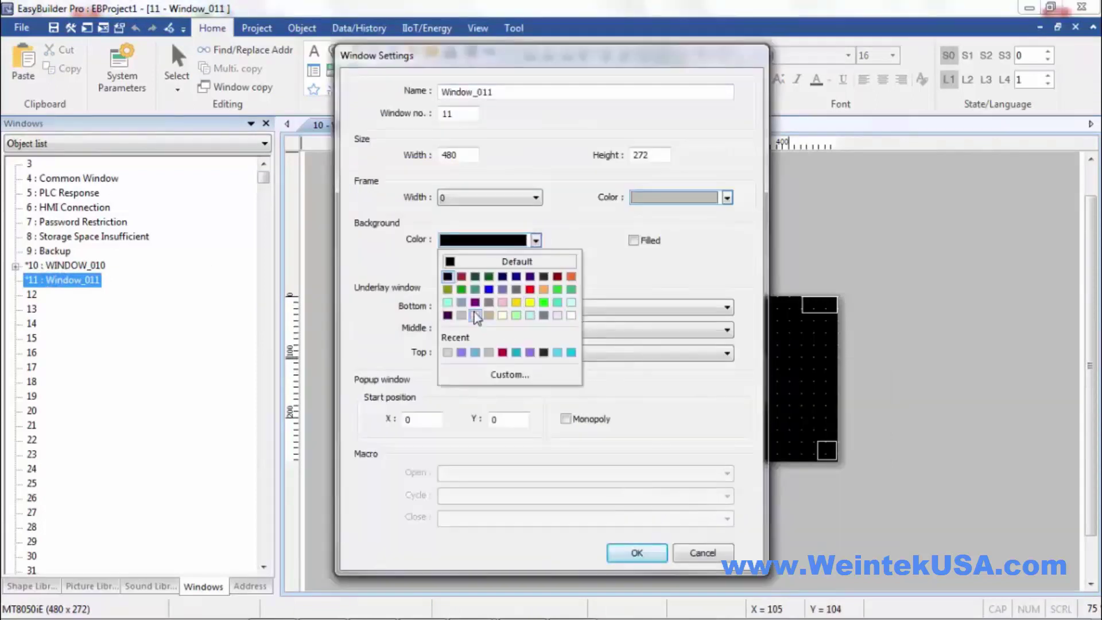
left_click(447, 302)
left_click(635, 555)
- Paste the label into Window_011 and change its text to 'Page2'
key("ctrl+v")
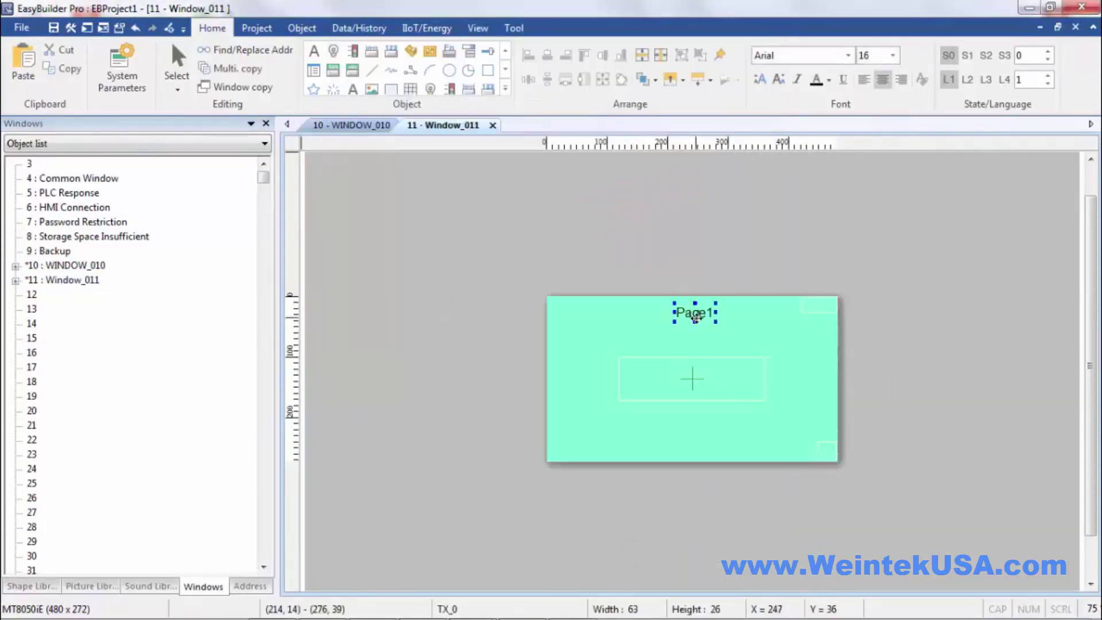
double_click(696, 317)
key("BackSpace")
type("2")
left_click(507, 580)
- Compare WINDOW_010 and Window_011, ending on WINDOW_010
double_click(51, 265)
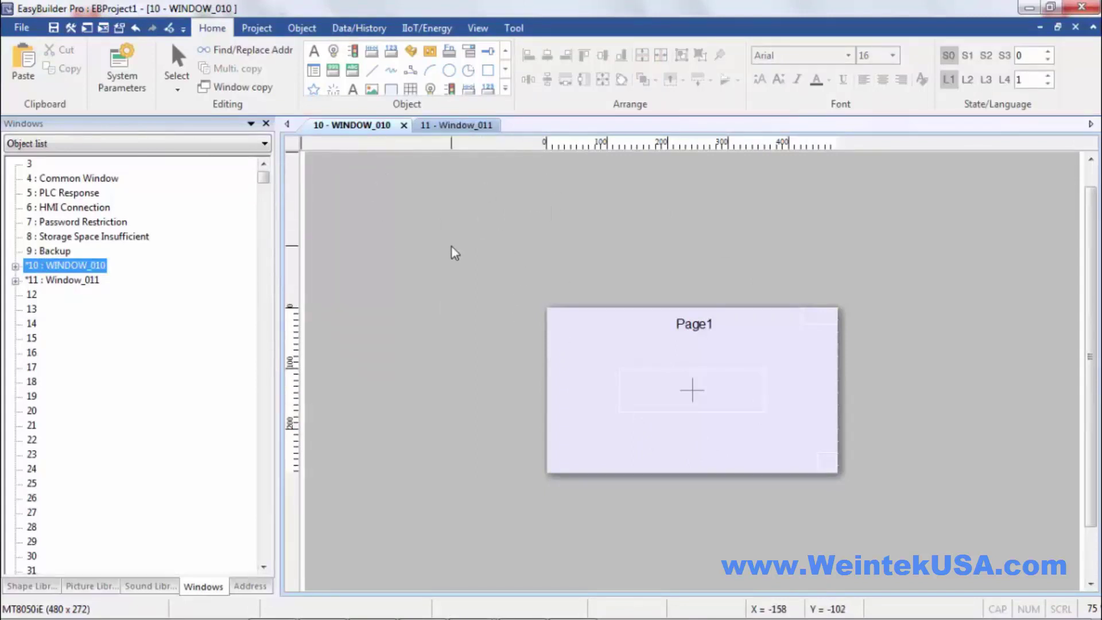
double_click(72, 280)
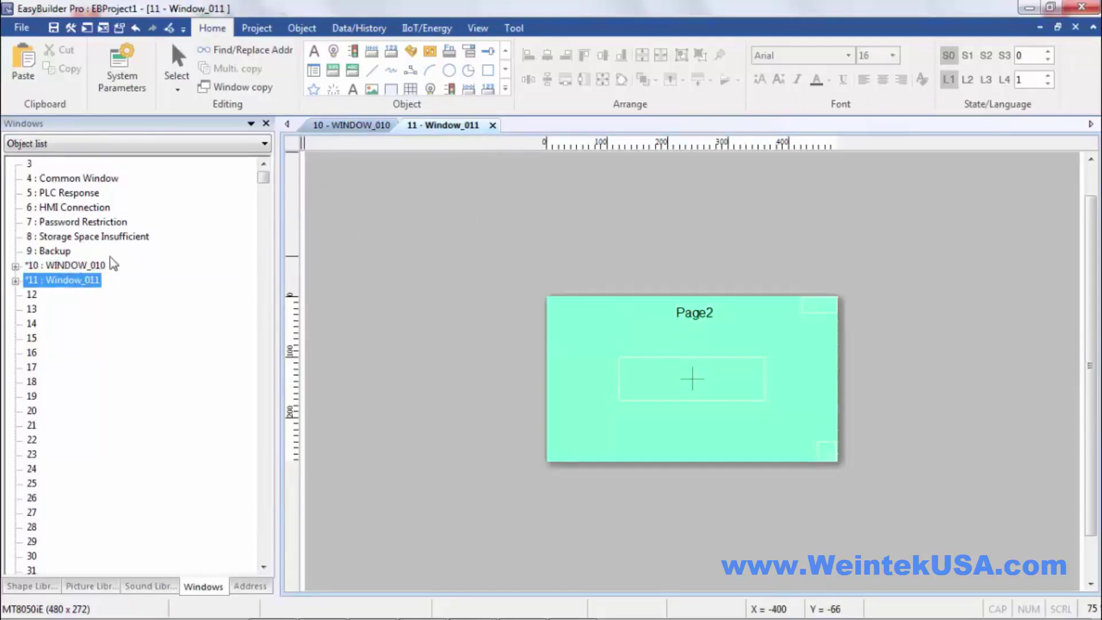
double_click(86, 266)
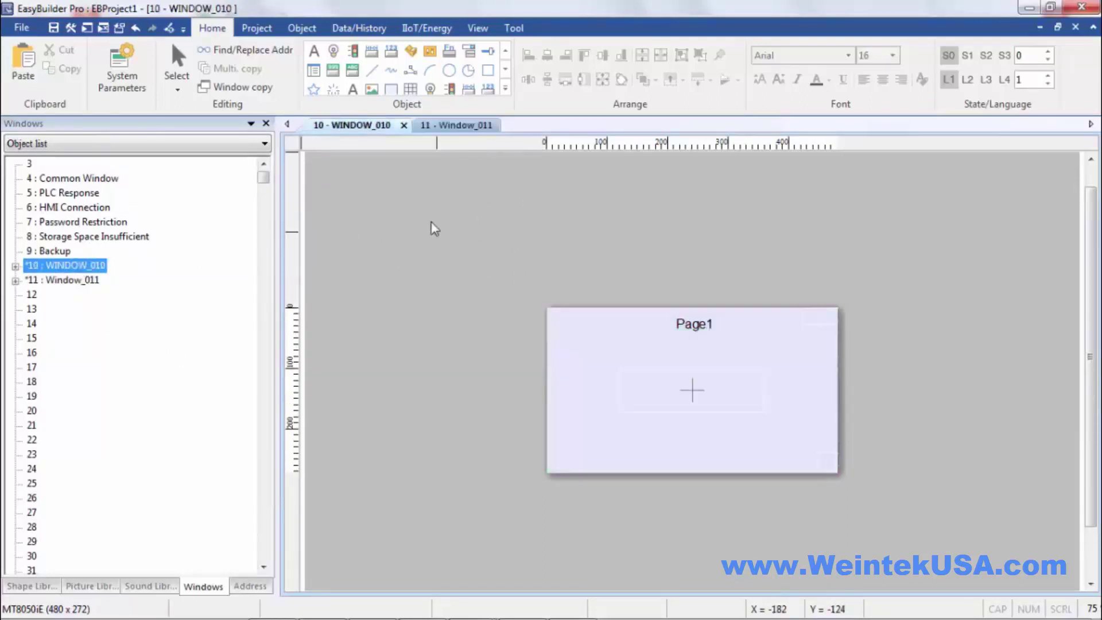
- Create a function key that changes the full-screen window to Window_011
left_click(450, 52)
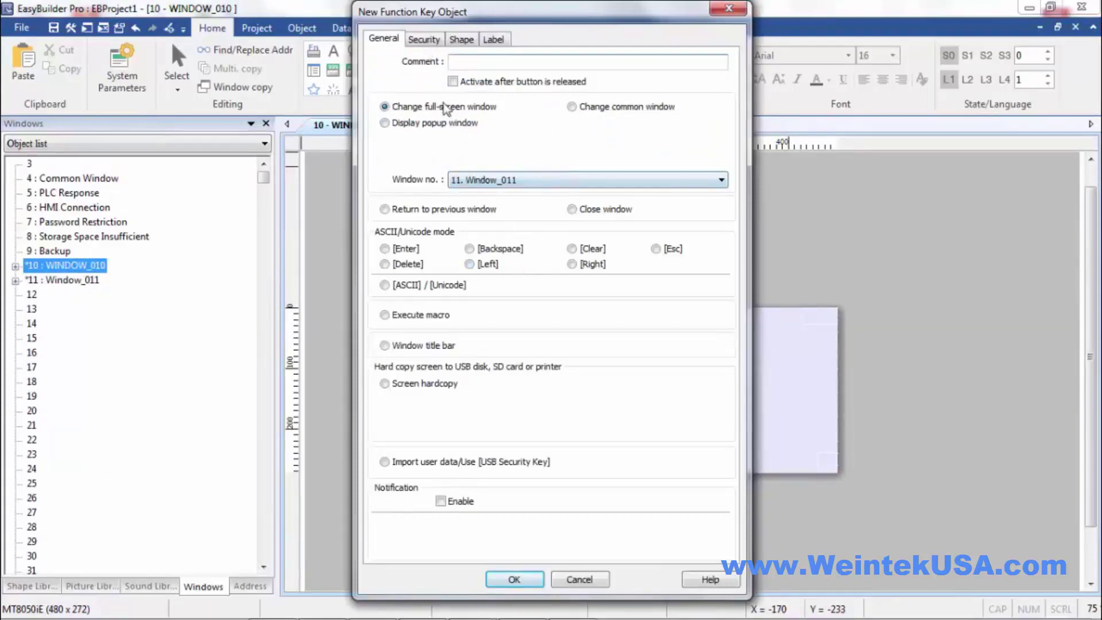
left_click(522, 180)
left_click(523, 180)
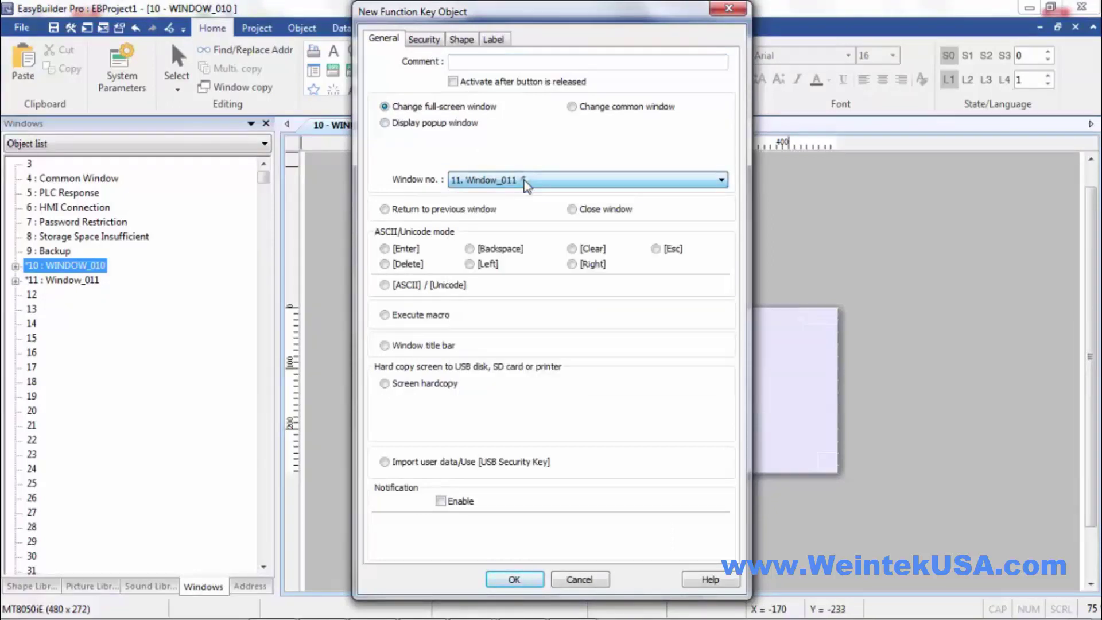
- Restrict the function key to Class D and show a warning when access is denied
left_click(424, 40)
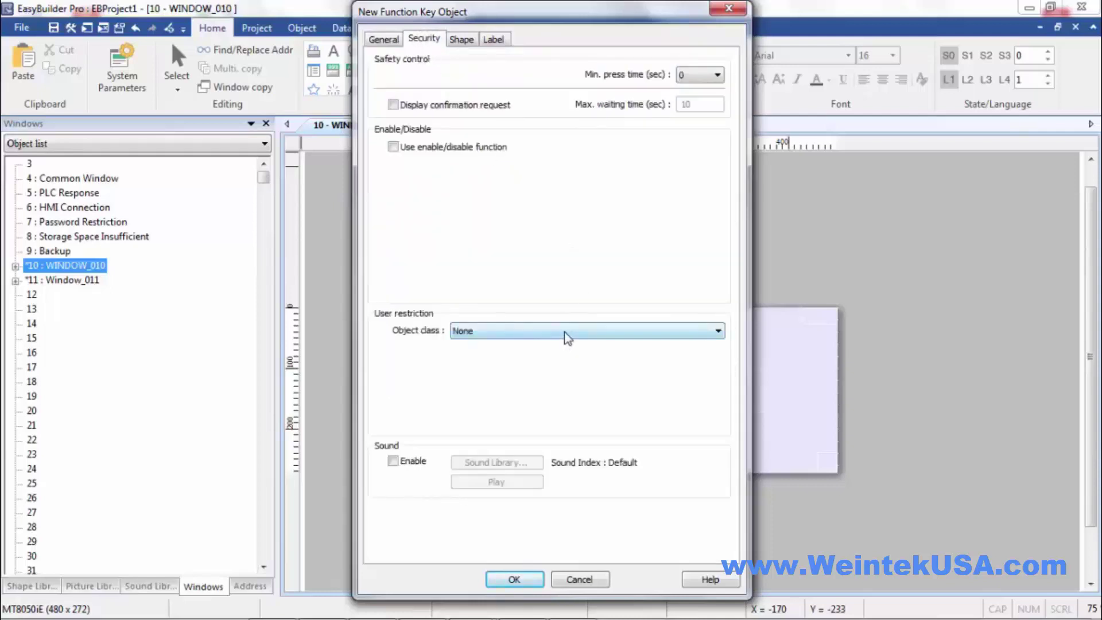
left_click(564, 332)
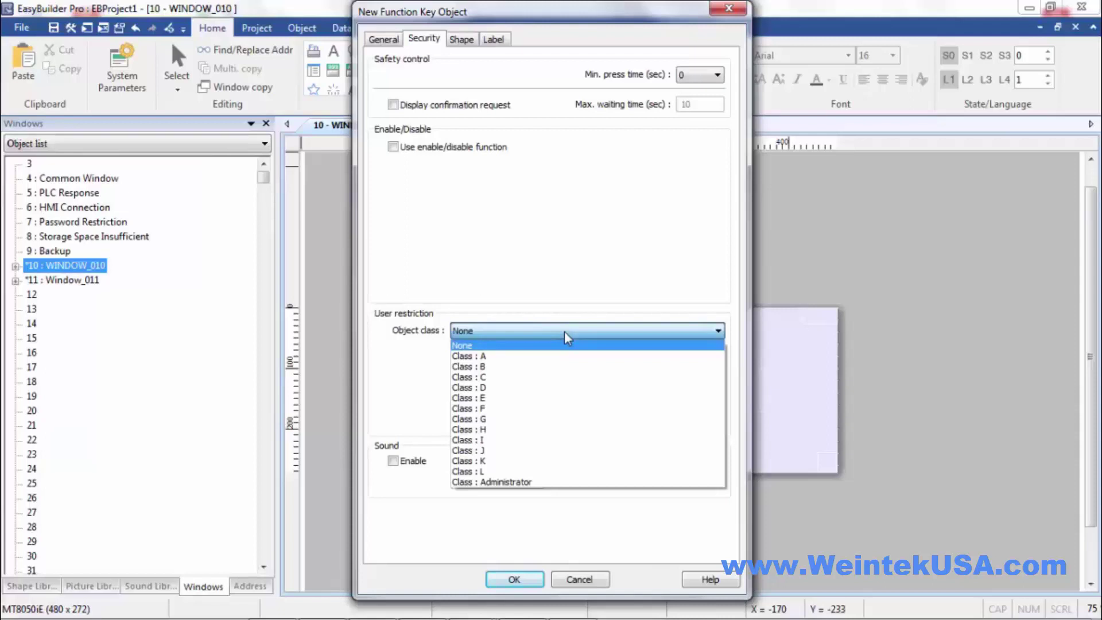
left_click(483, 388)
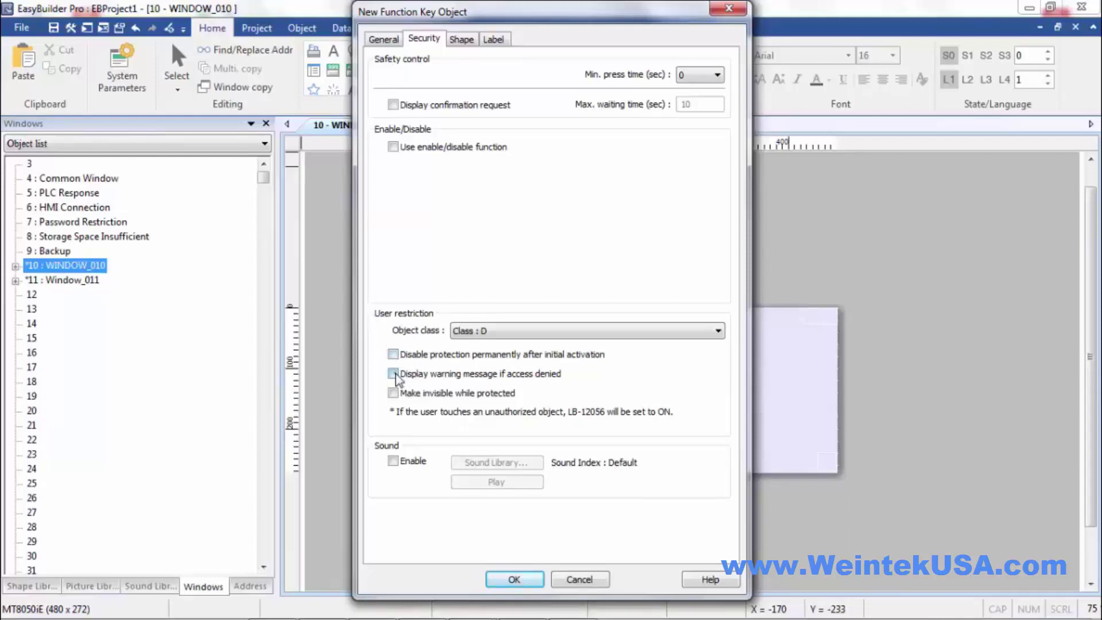
left_click(393, 374)
- Label the key 'window11' and place it at Page1's bottom-right
left_click(495, 39)
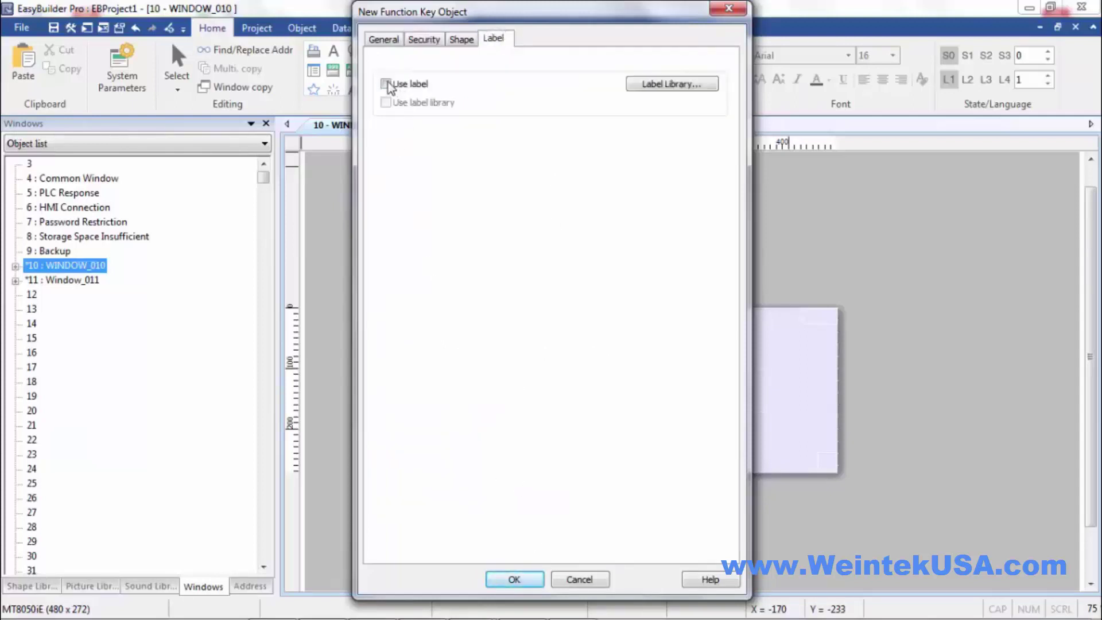
left_click(387, 83)
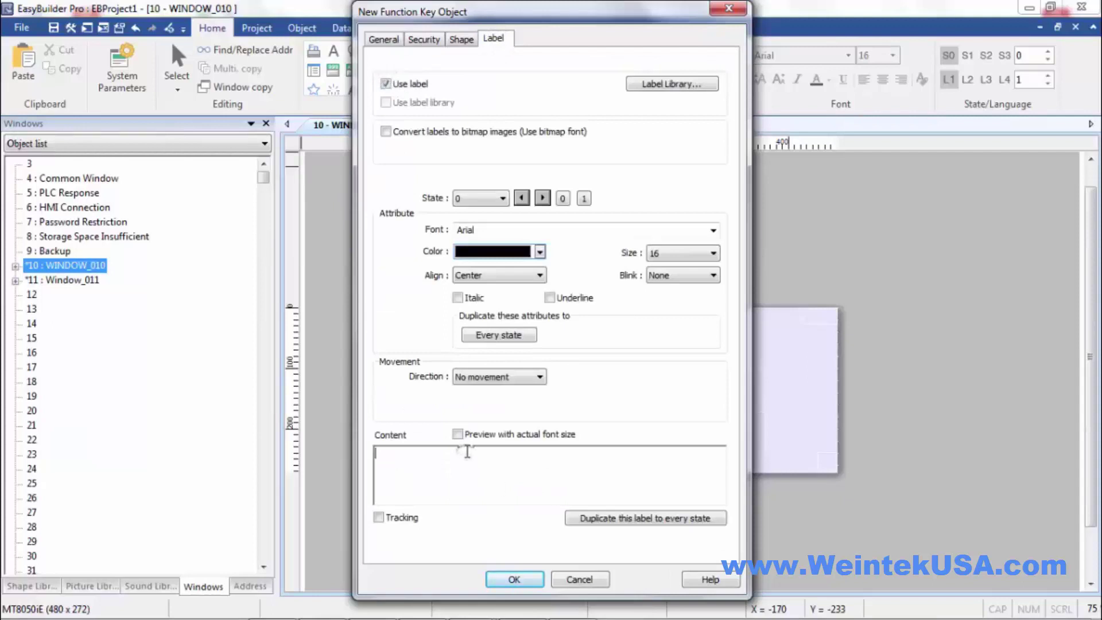
type("window11")
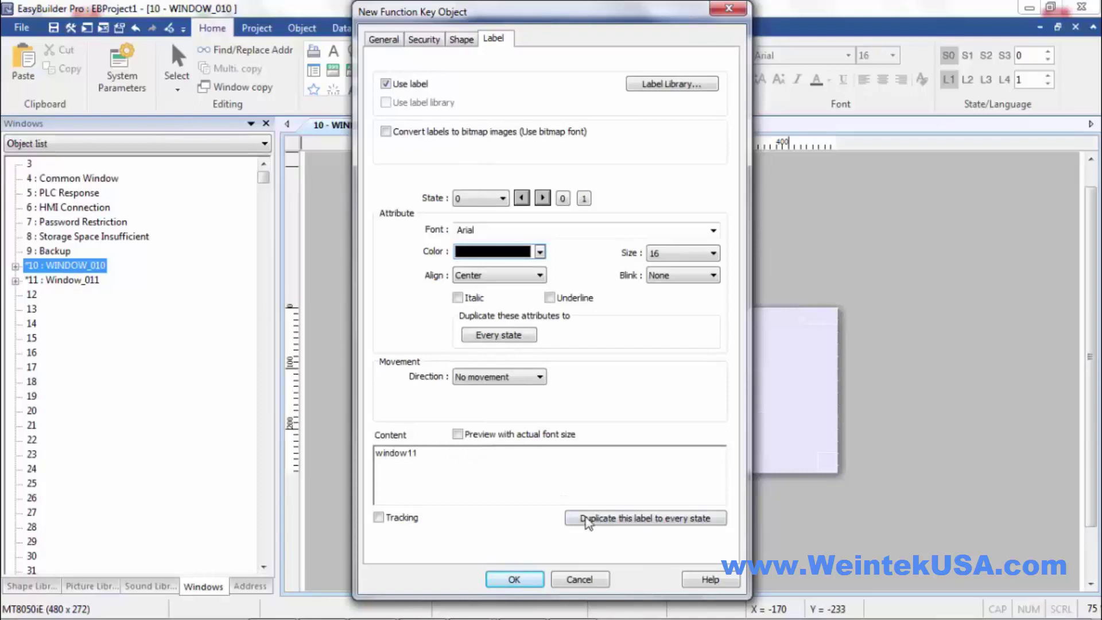
left_click(505, 574)
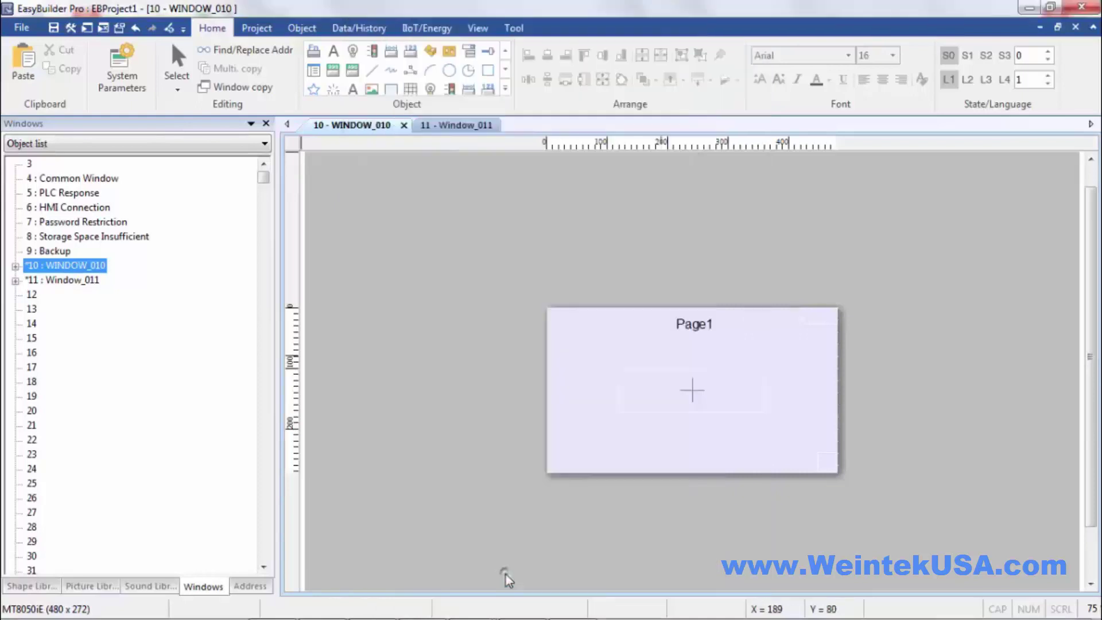
left_click(753, 447)
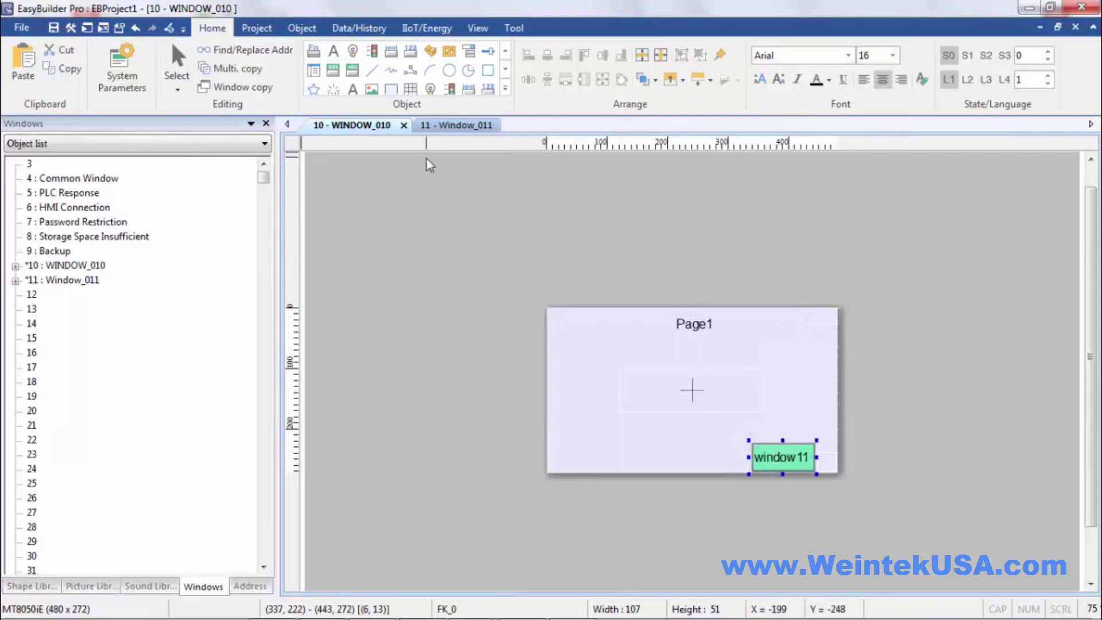
left_click(429, 52)
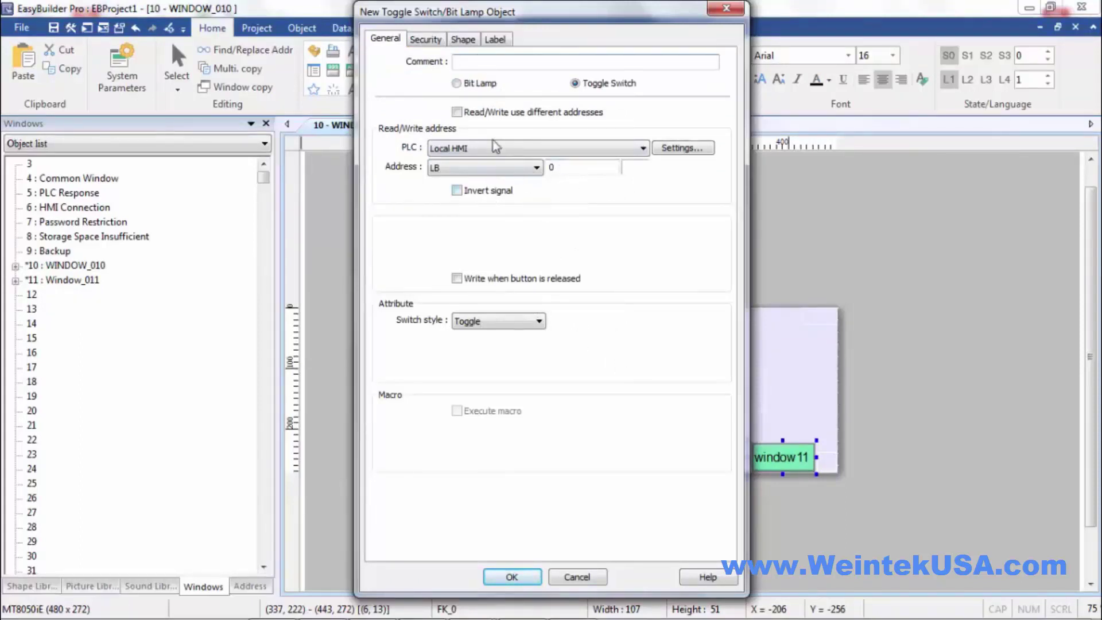
- Set the toggle switch's object class to Class A and place it at Page1's upper right
left_click(427, 42)
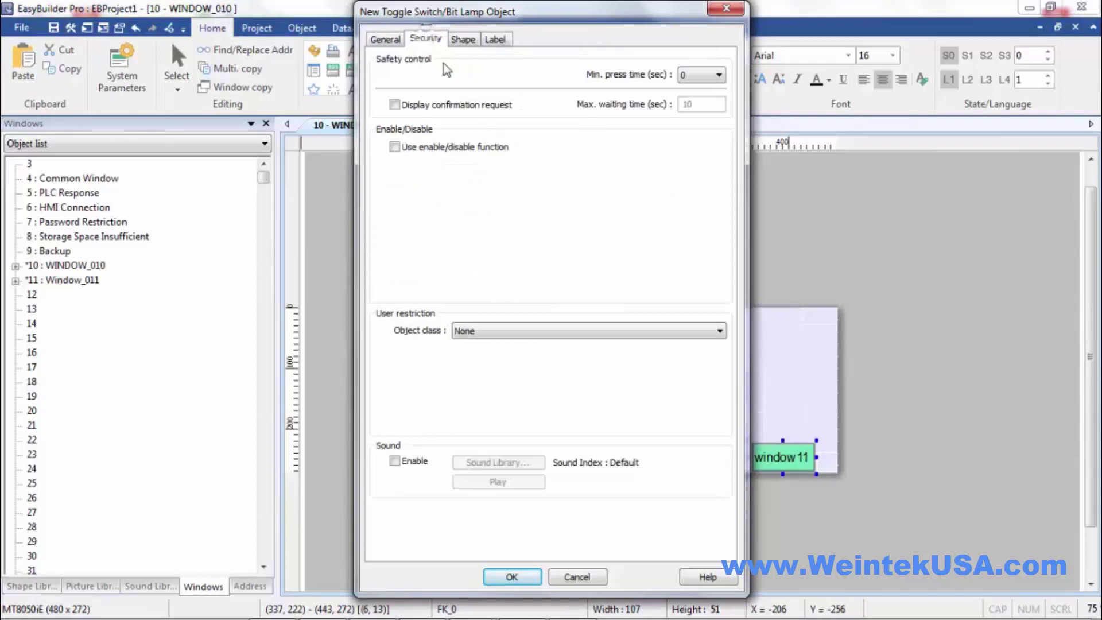
left_click(396, 149)
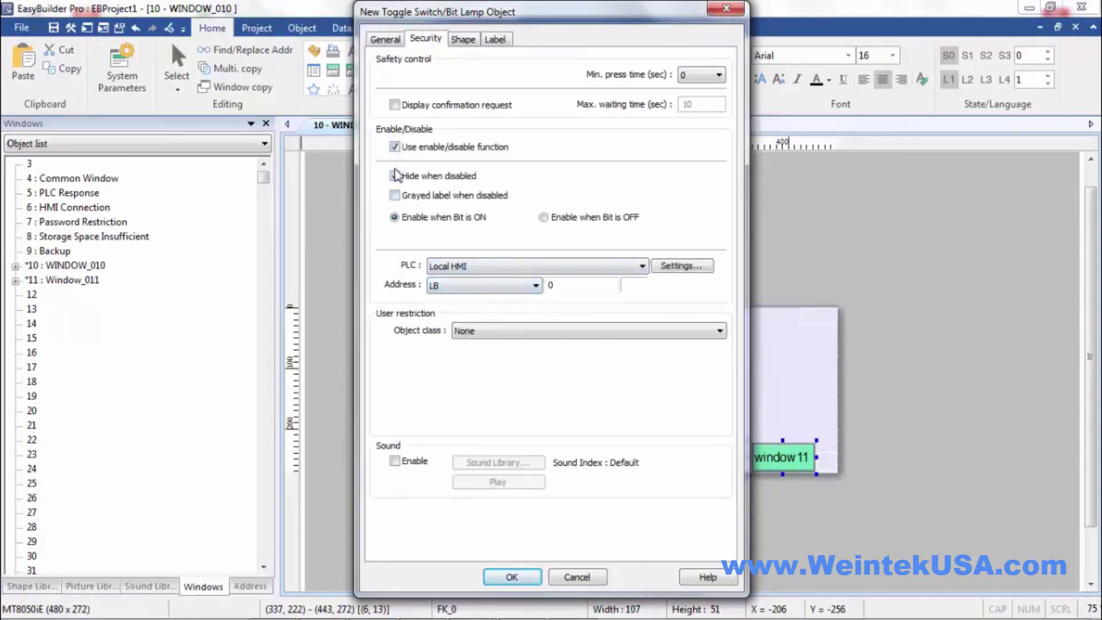
left_click(395, 175)
left_click(395, 147)
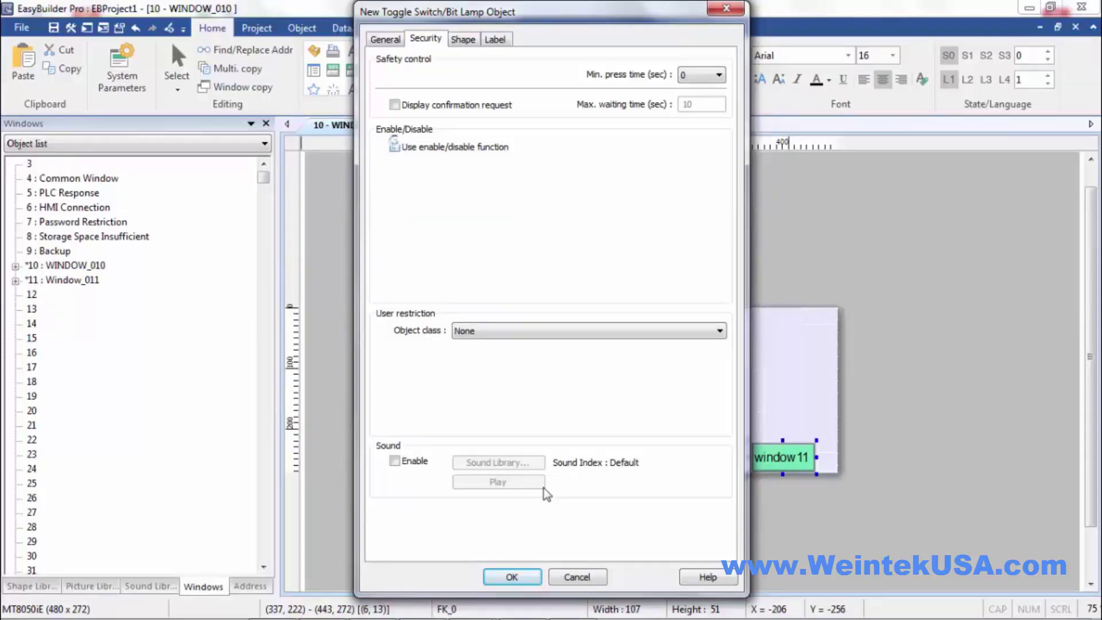
left_click(505, 335)
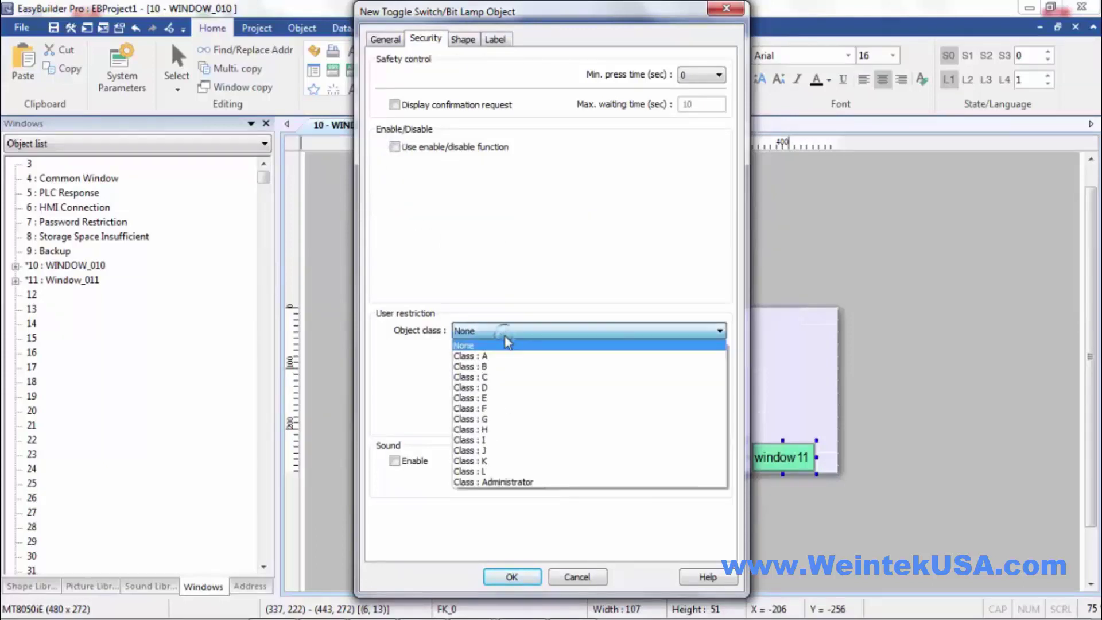
left_click(488, 356)
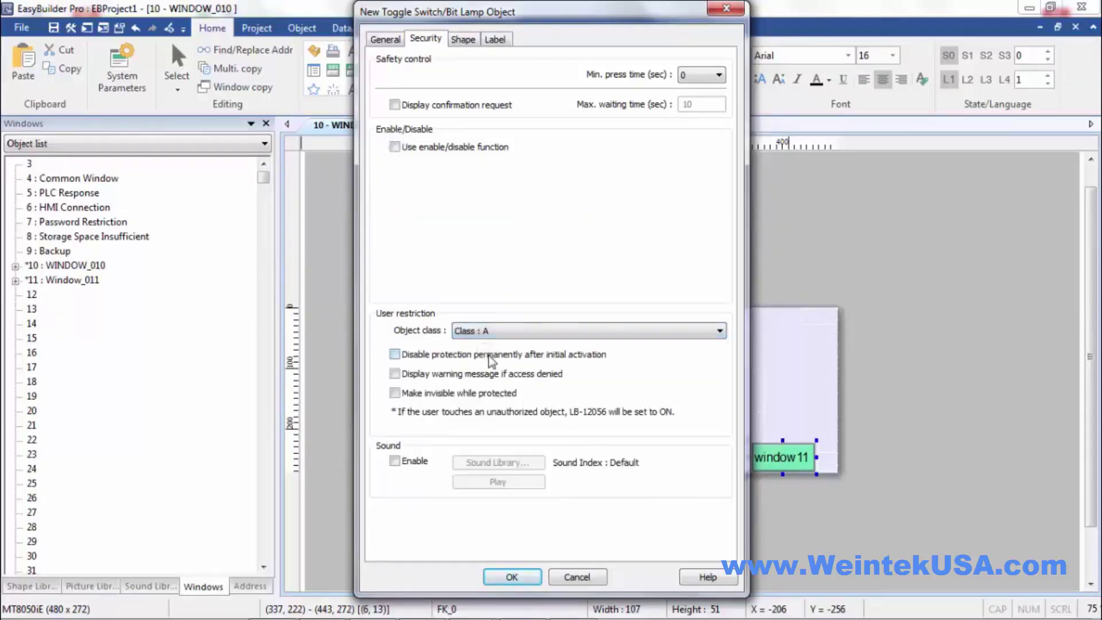
left_click(507, 578)
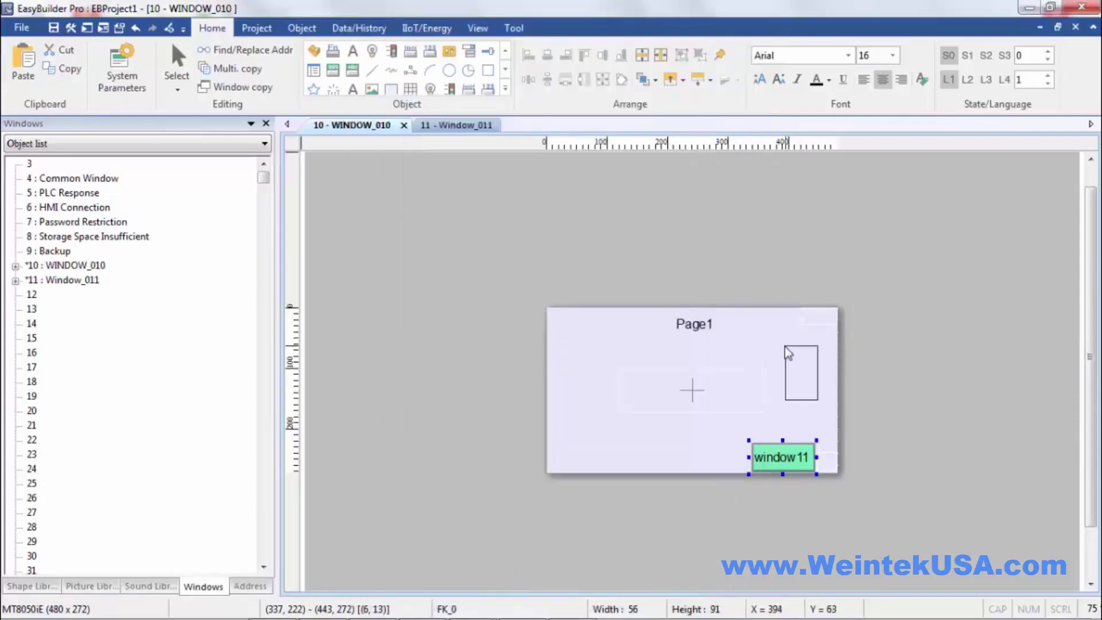
left_click(784, 346)
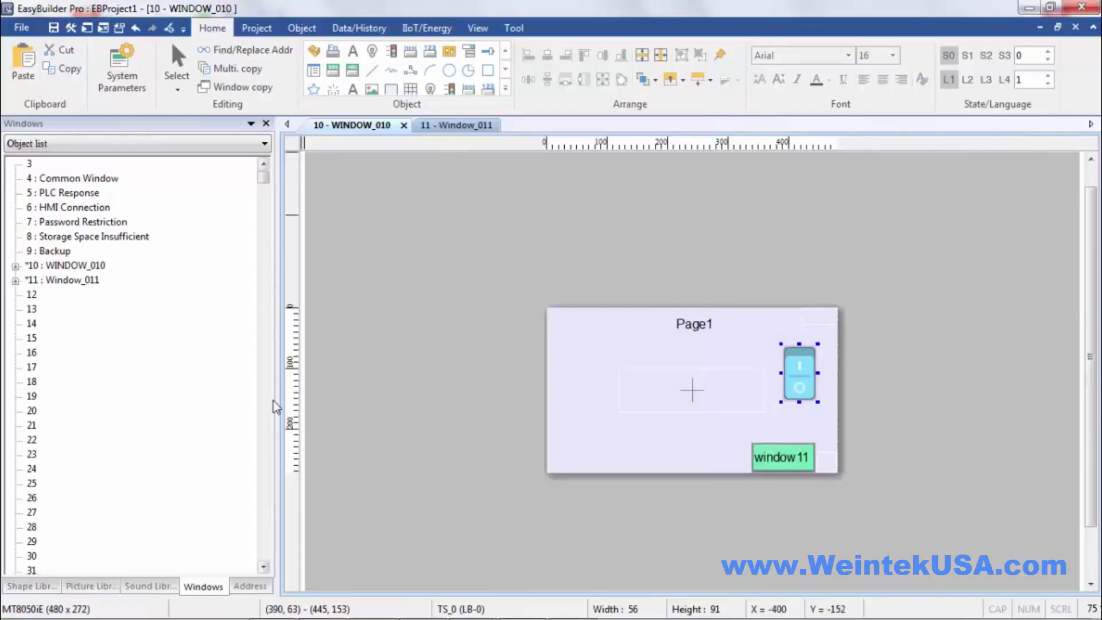
- Open window 70 'Login & Logout' and make its Index drop-down list user accounts via LW-8952
left_click_drag(264, 177, 263, 189)
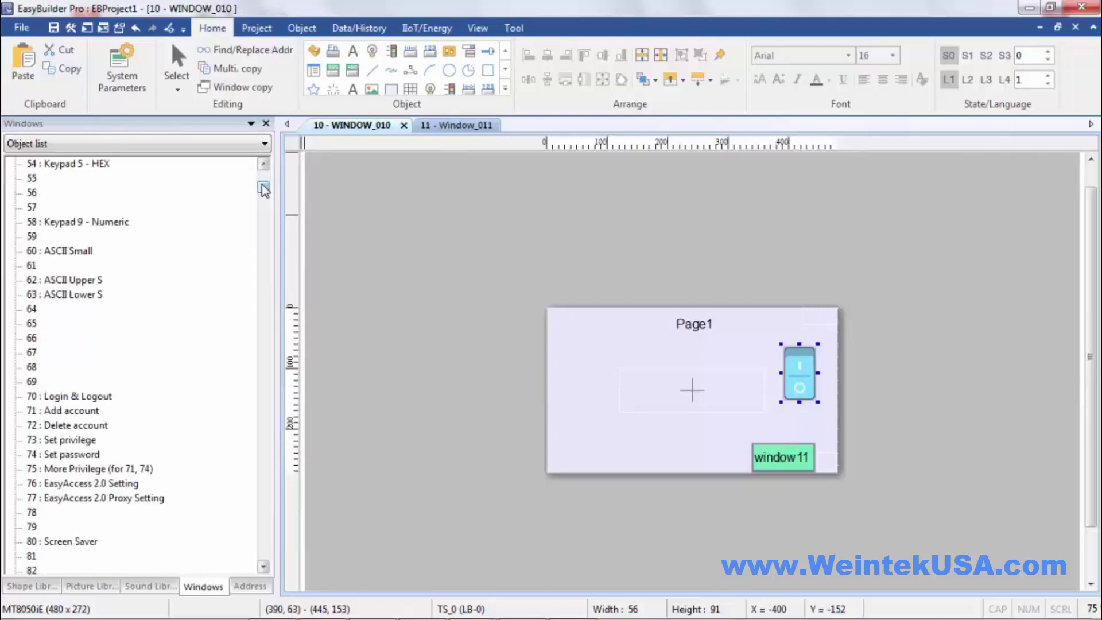
double_click(68, 397)
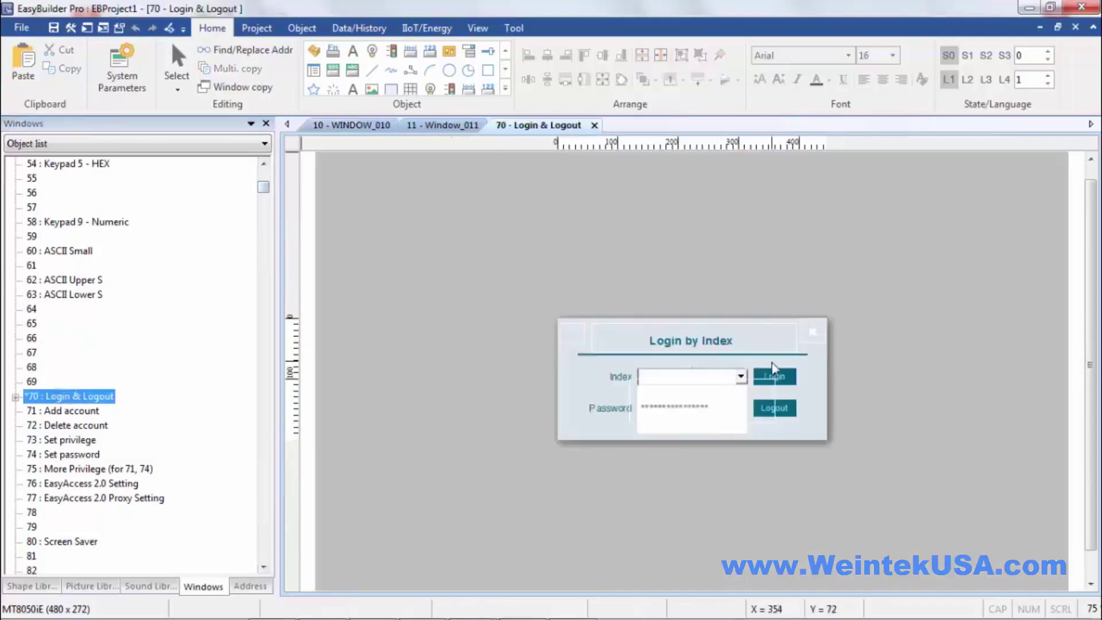
double_click(745, 378)
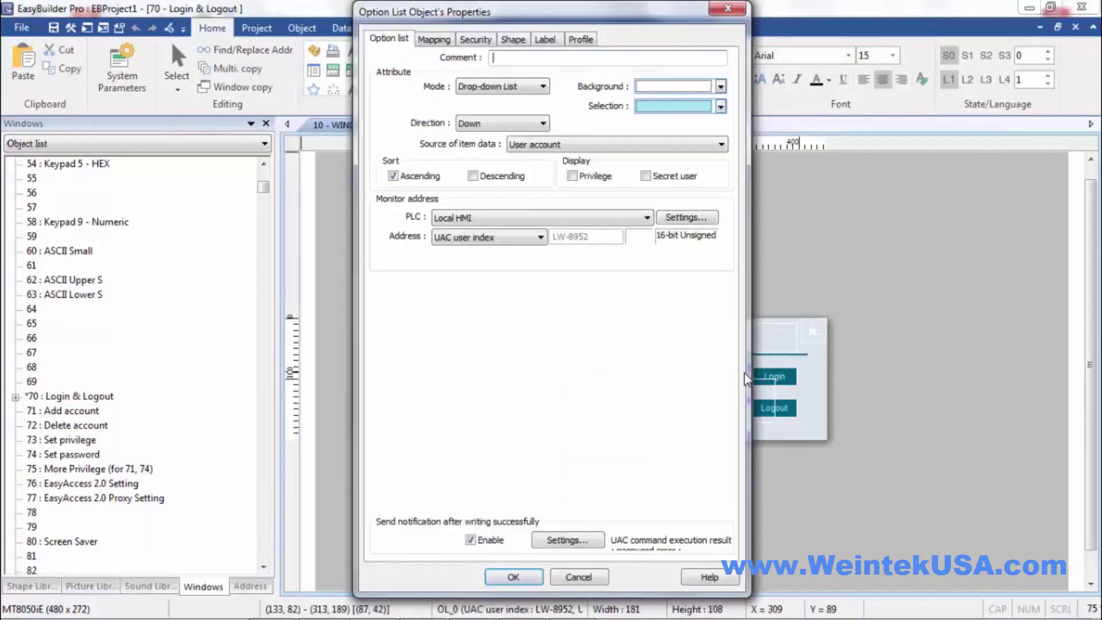
left_click(595, 148)
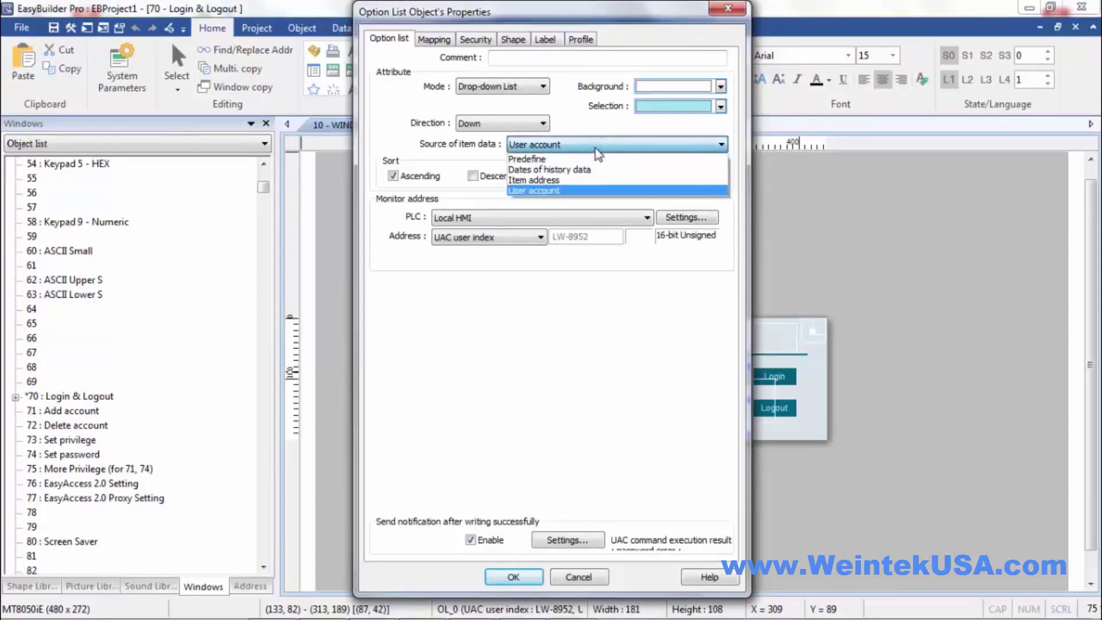
left_click(594, 148)
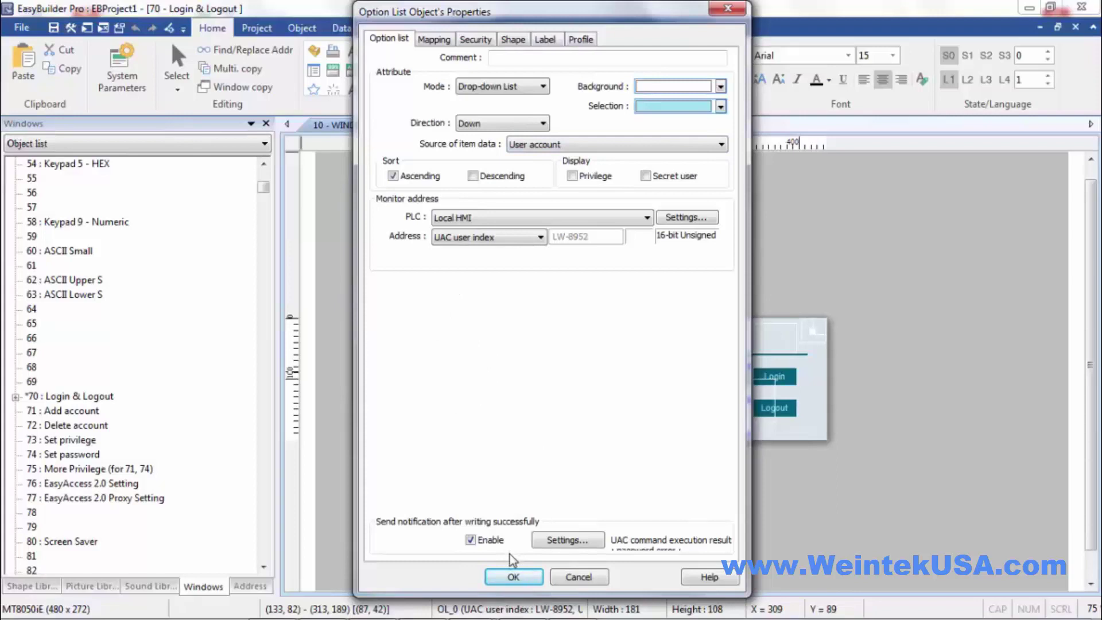
left_click(513, 577)
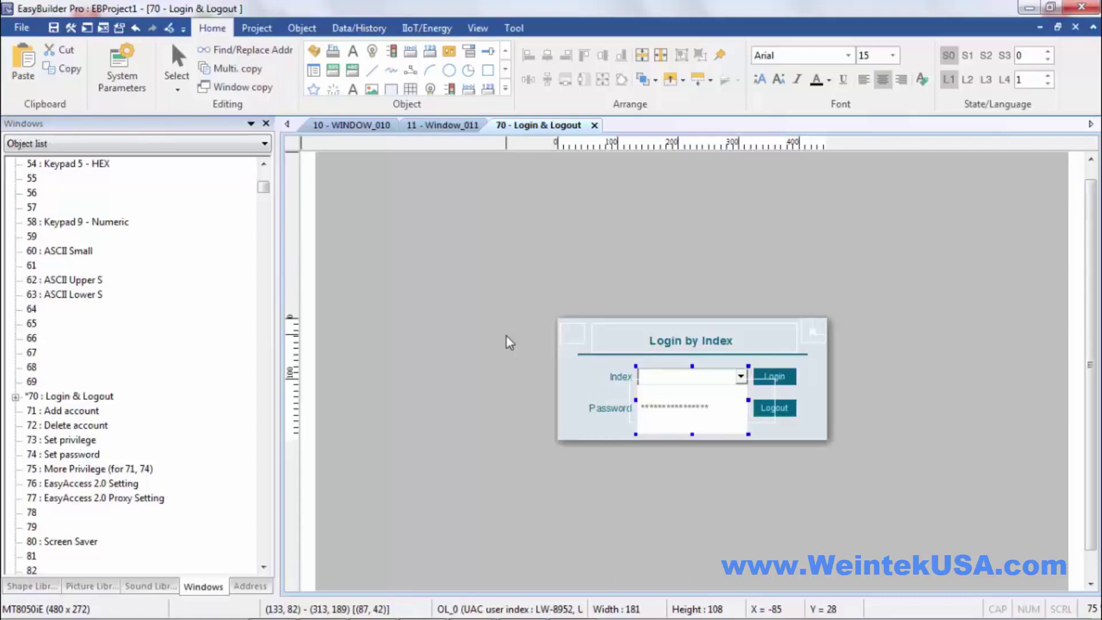
- Open windows 71 through 75 from the Object list, then switch back to window 71 'Add account'
double_click(83, 411)
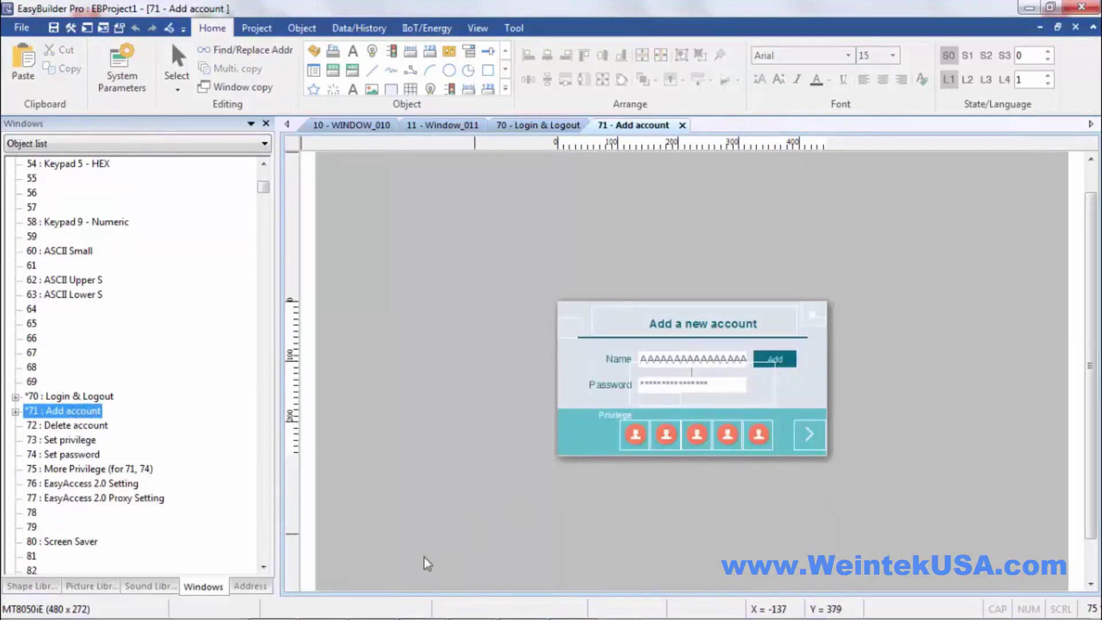
double_click(84, 427)
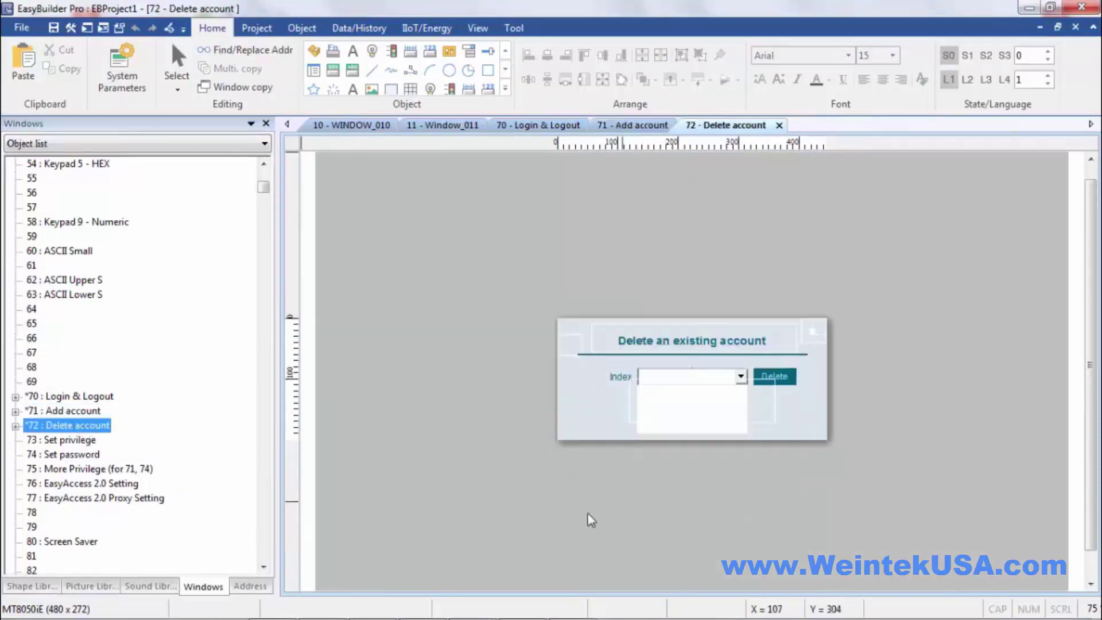
double_click(75, 441)
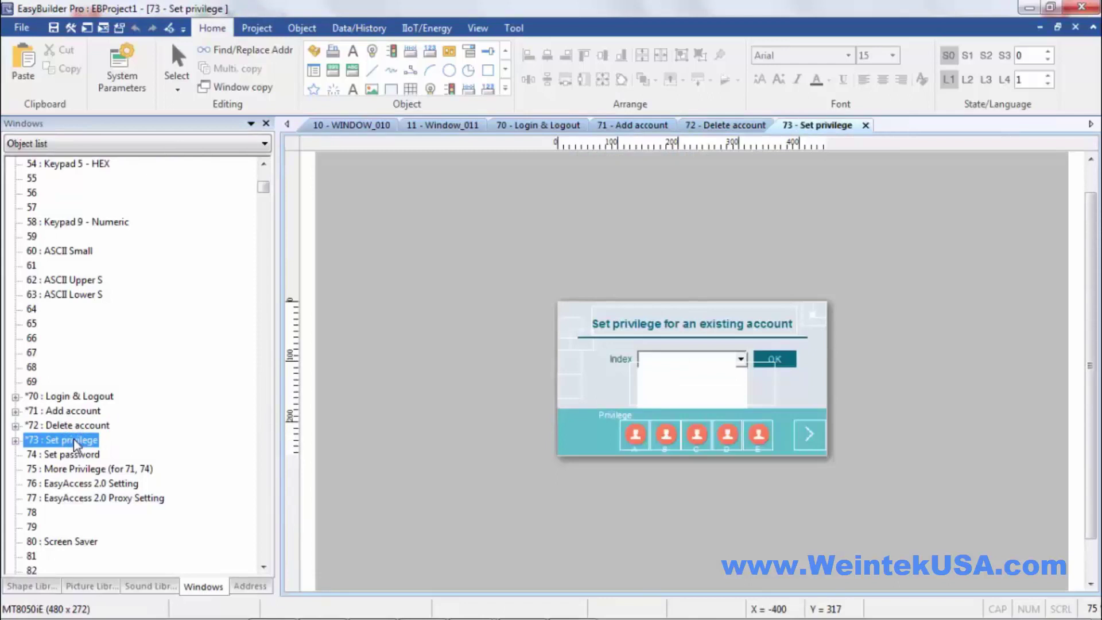
double_click(75, 455)
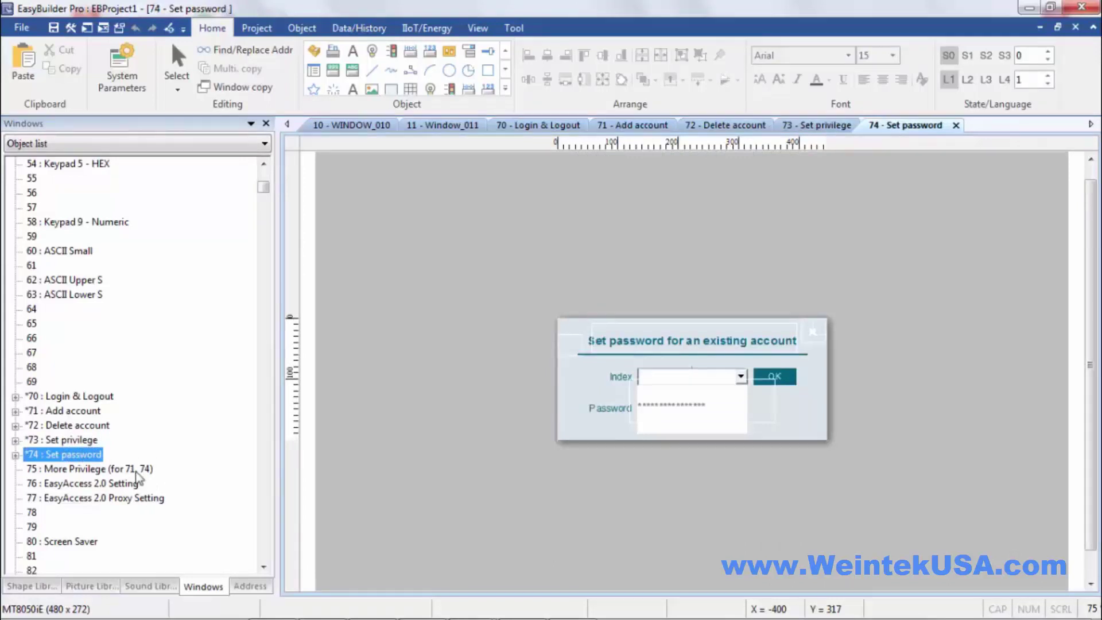
double_click(65, 471)
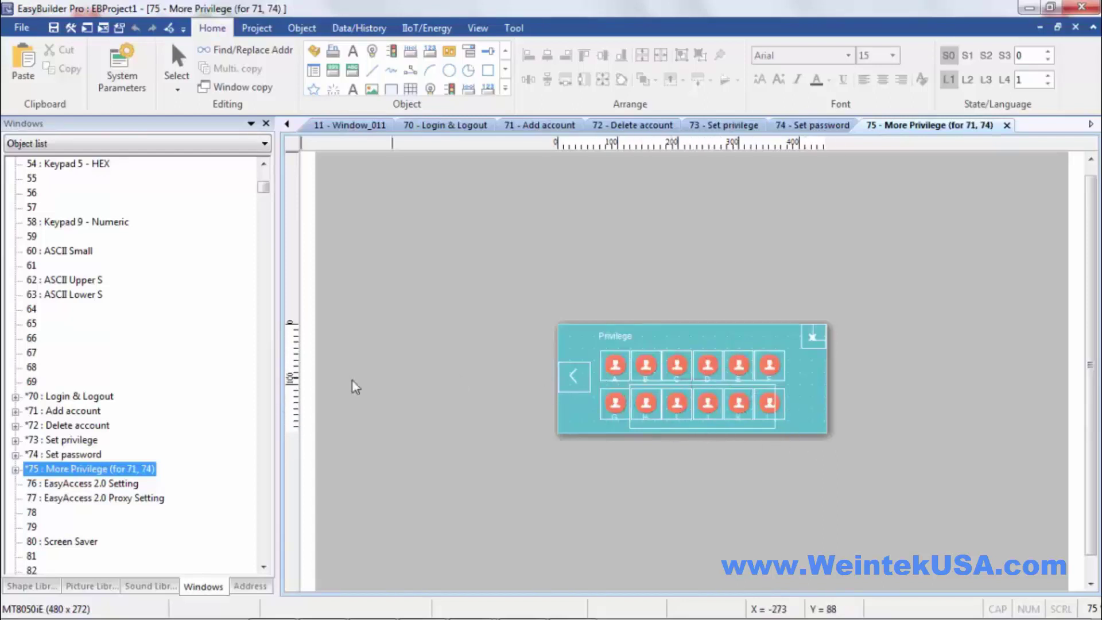
left_click(73, 412)
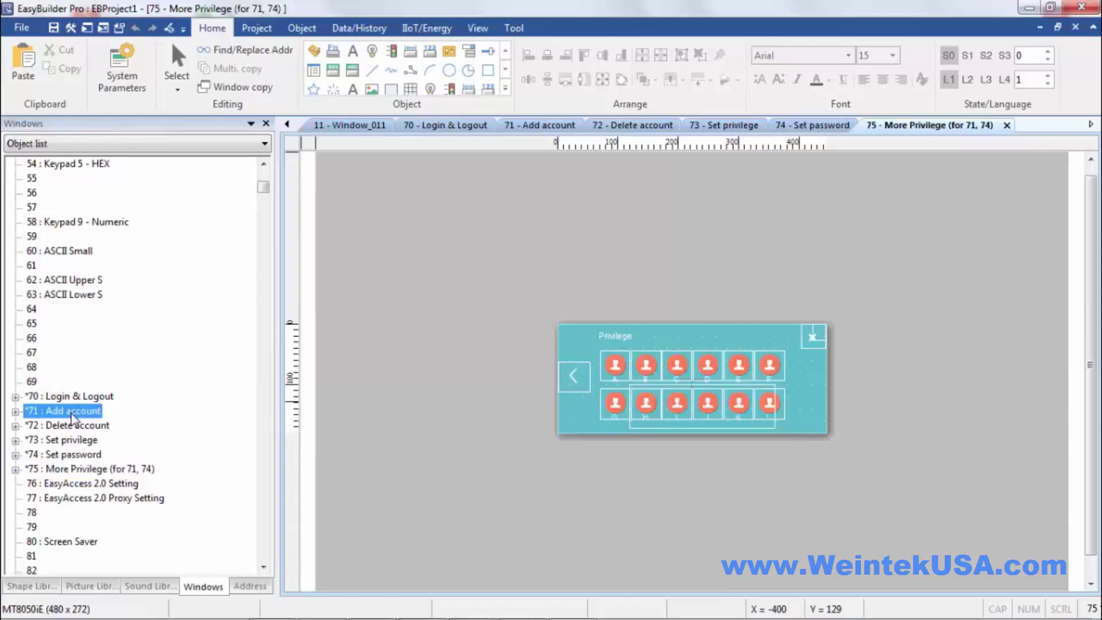
double_click(72, 413)
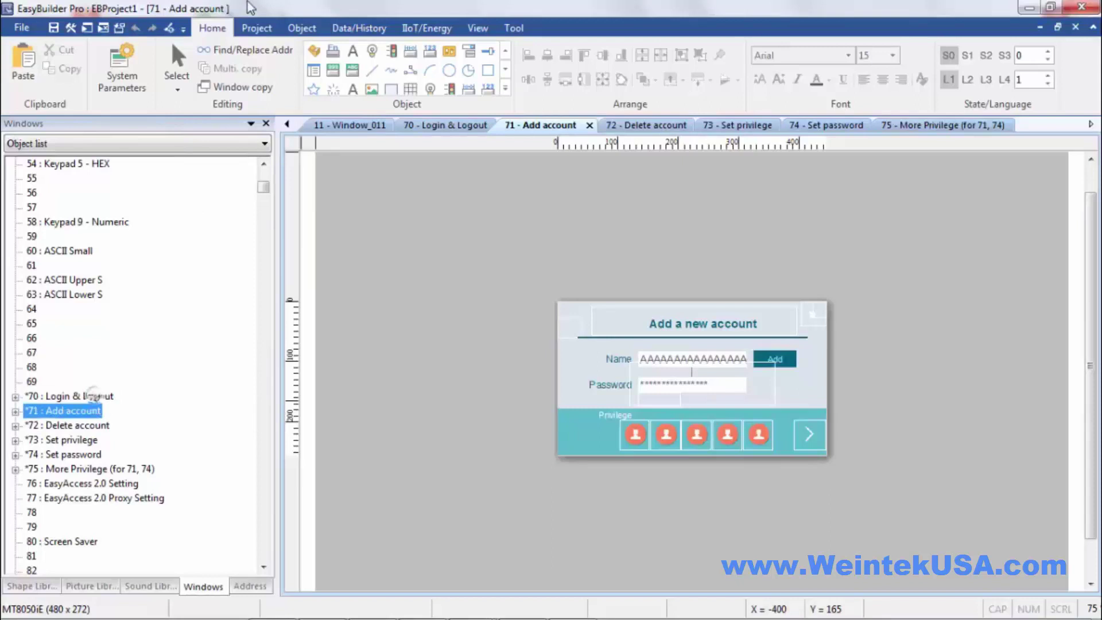
- Tick Administrator Secret user in System Parameters' Security settings and confirm with OK
left_click(122, 68)
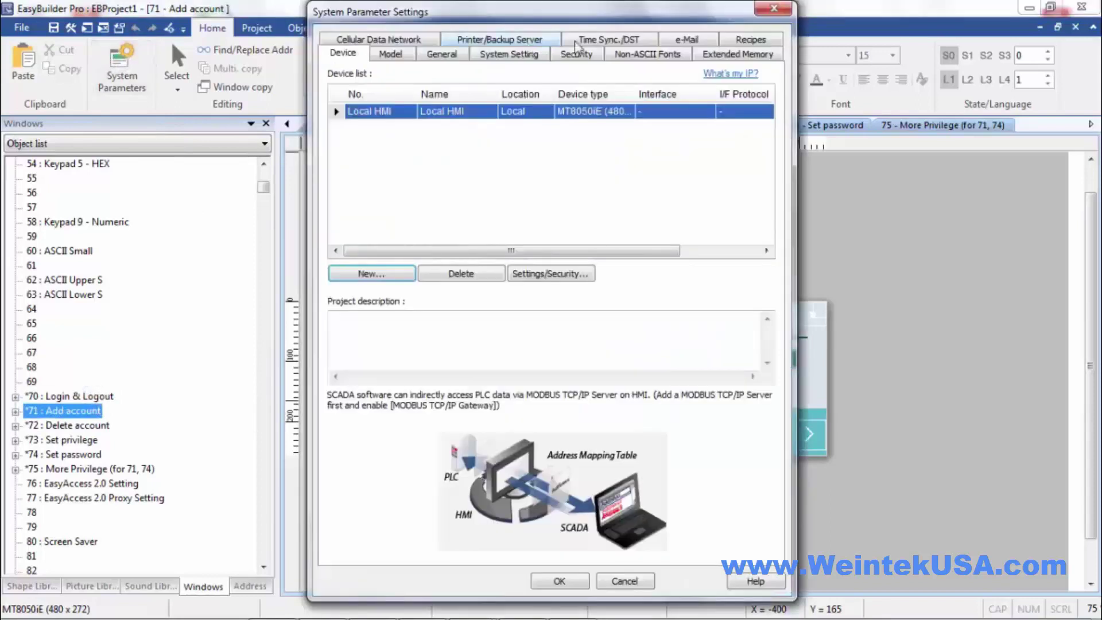
left_click(577, 54)
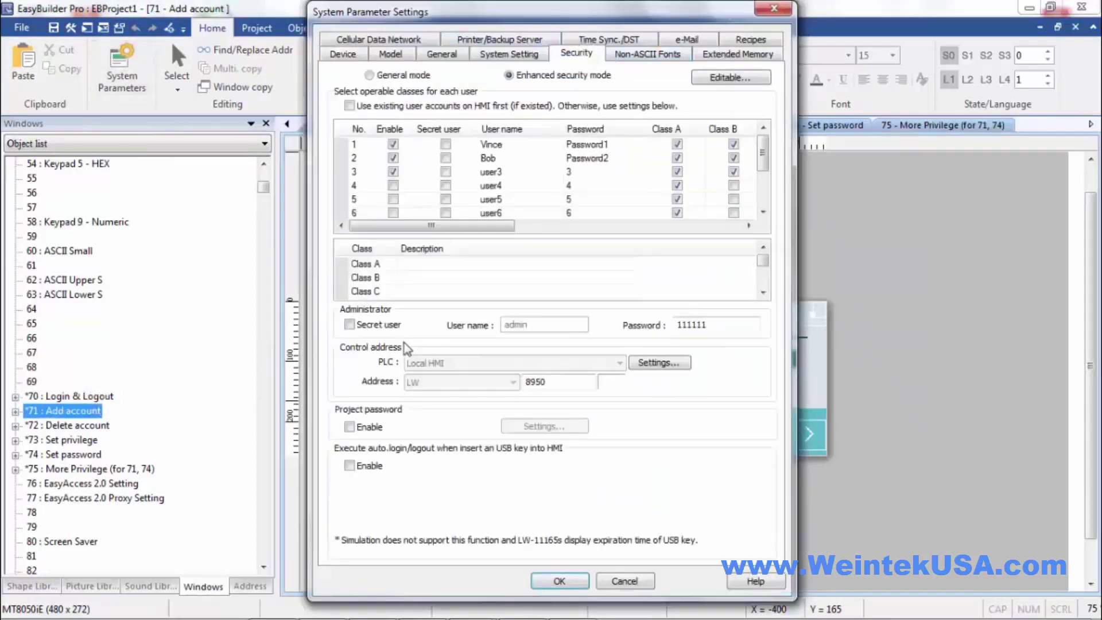
left_click(350, 325)
left_click_drag(671, 23, 414, 93)
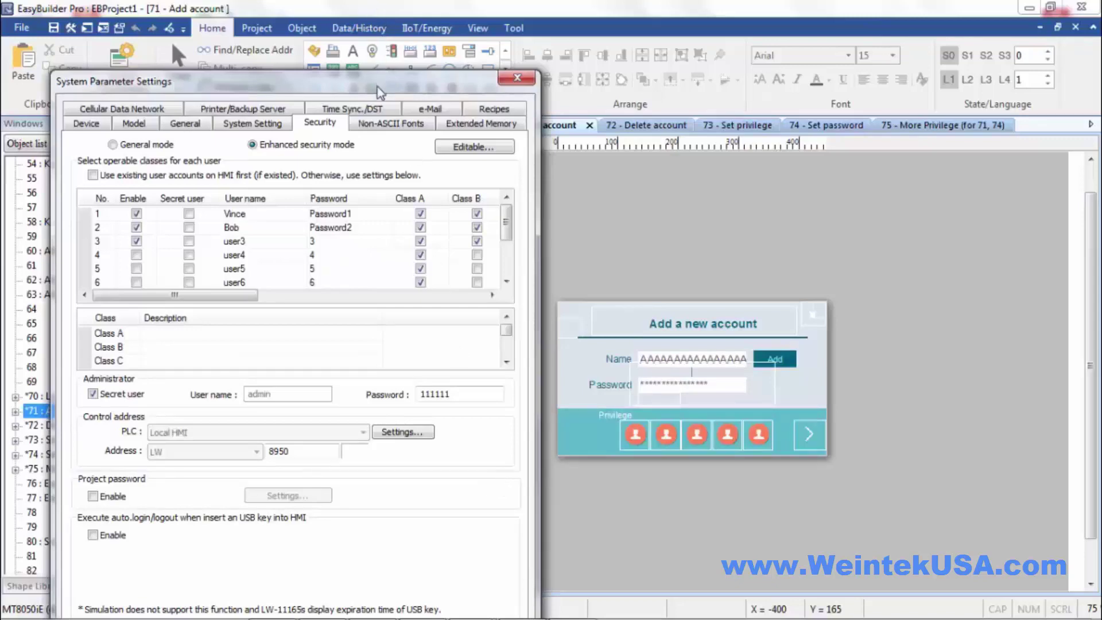
left_click_drag(377, 87, 462, 18)
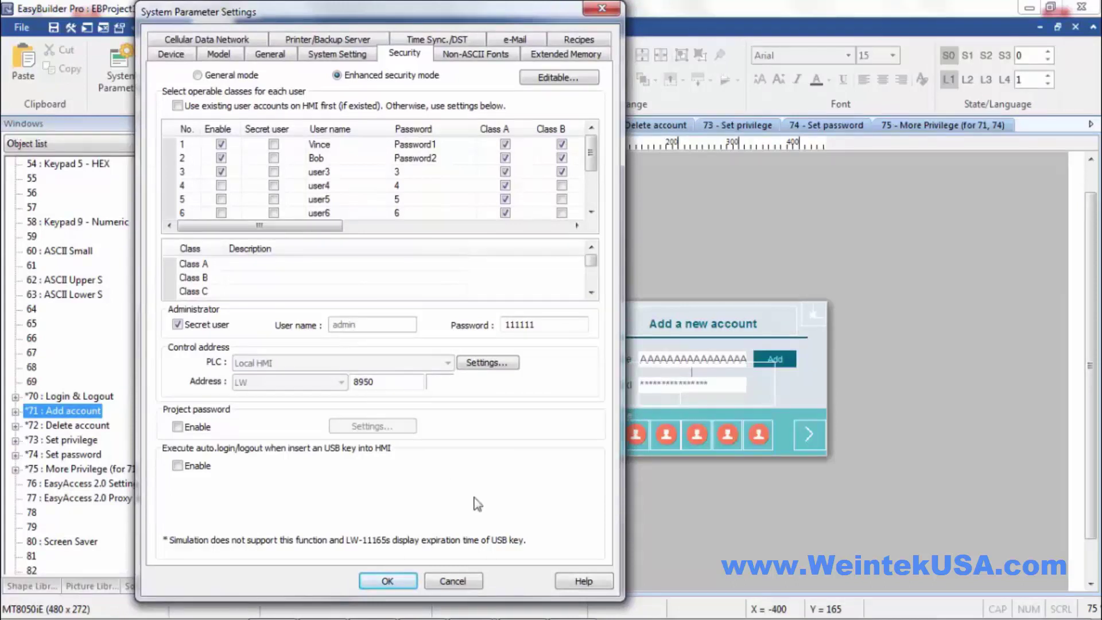
left_click(402, 583)
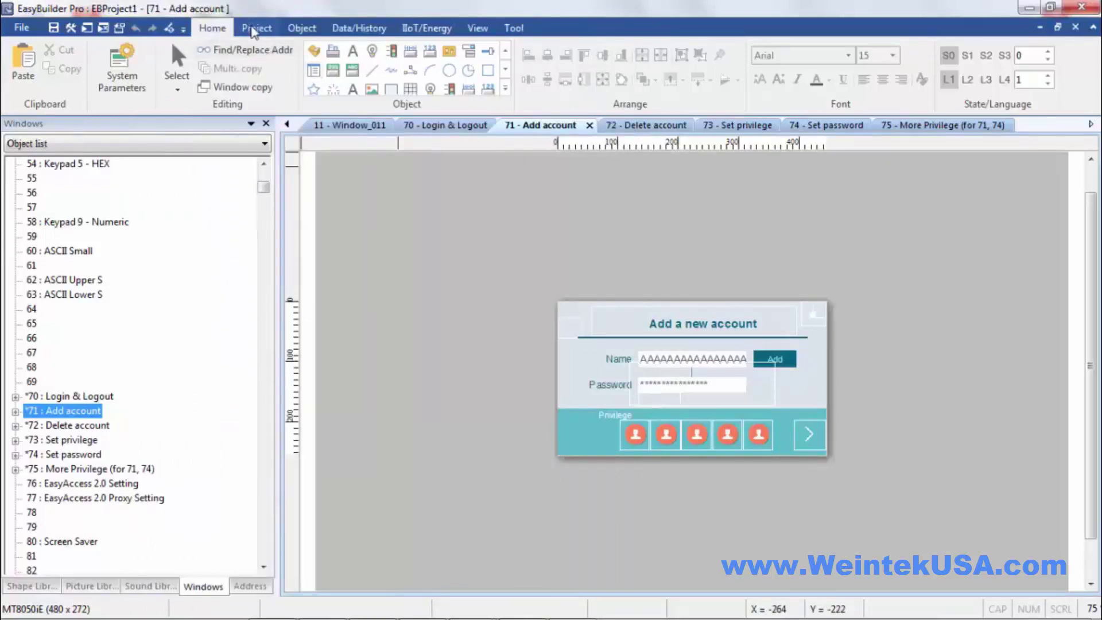
- Save the project as EBProject1 and launch it in Offline Simulation
left_click(254, 29)
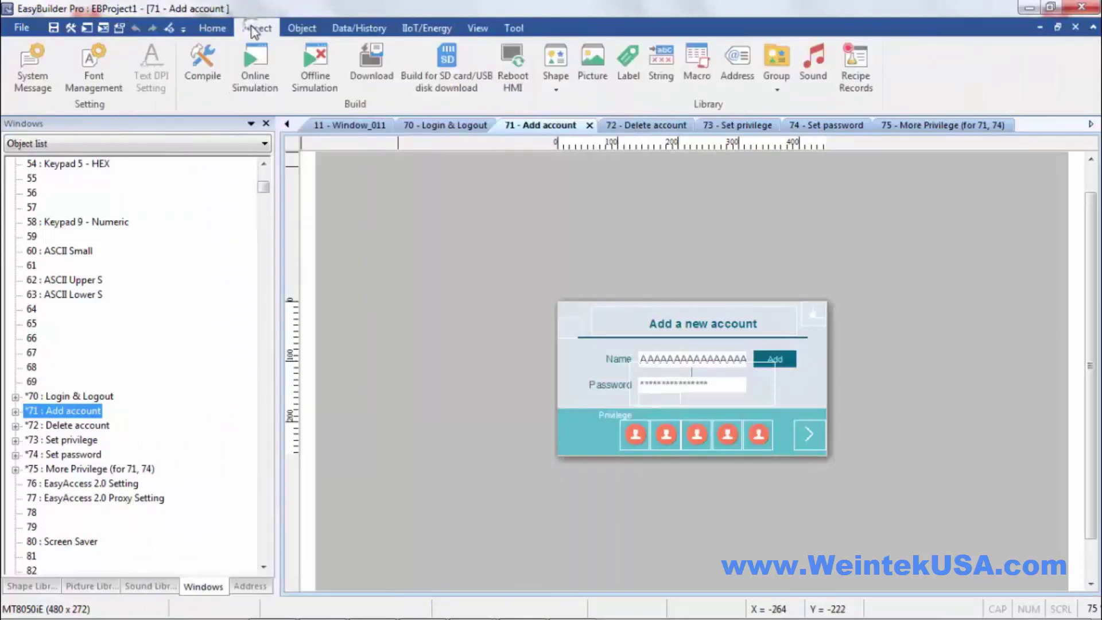
left_click(323, 67)
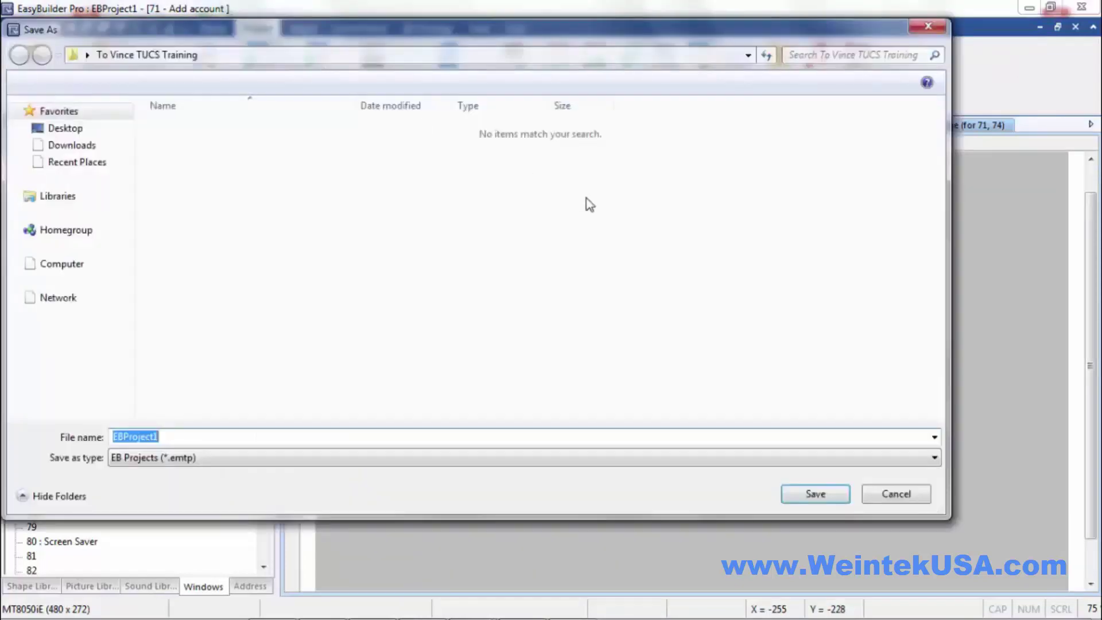
left_click(838, 495)
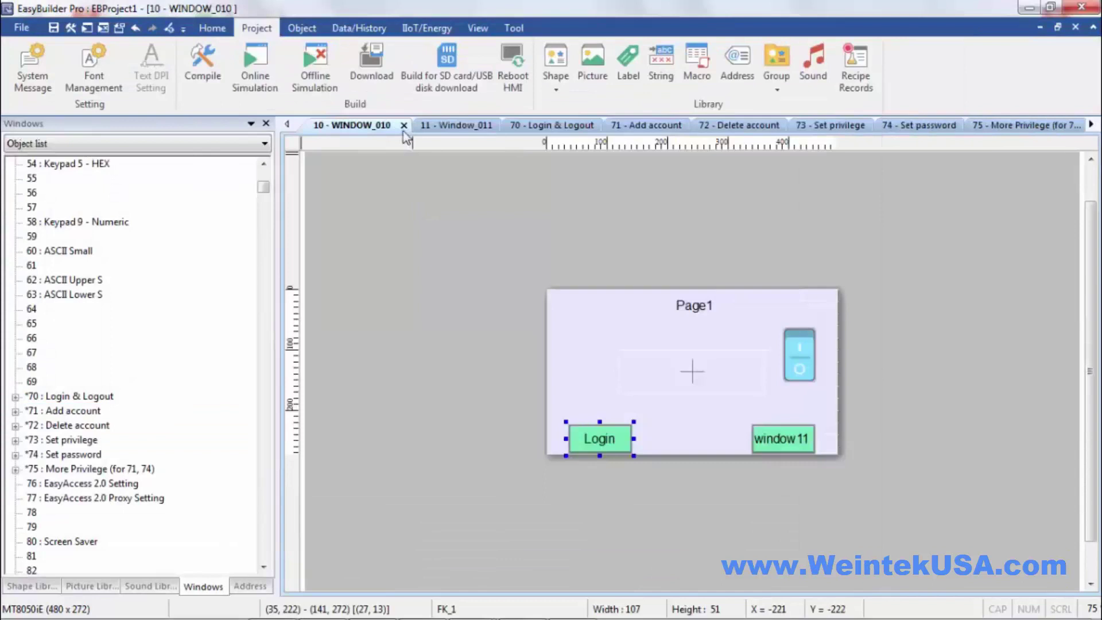
left_click(316, 67)
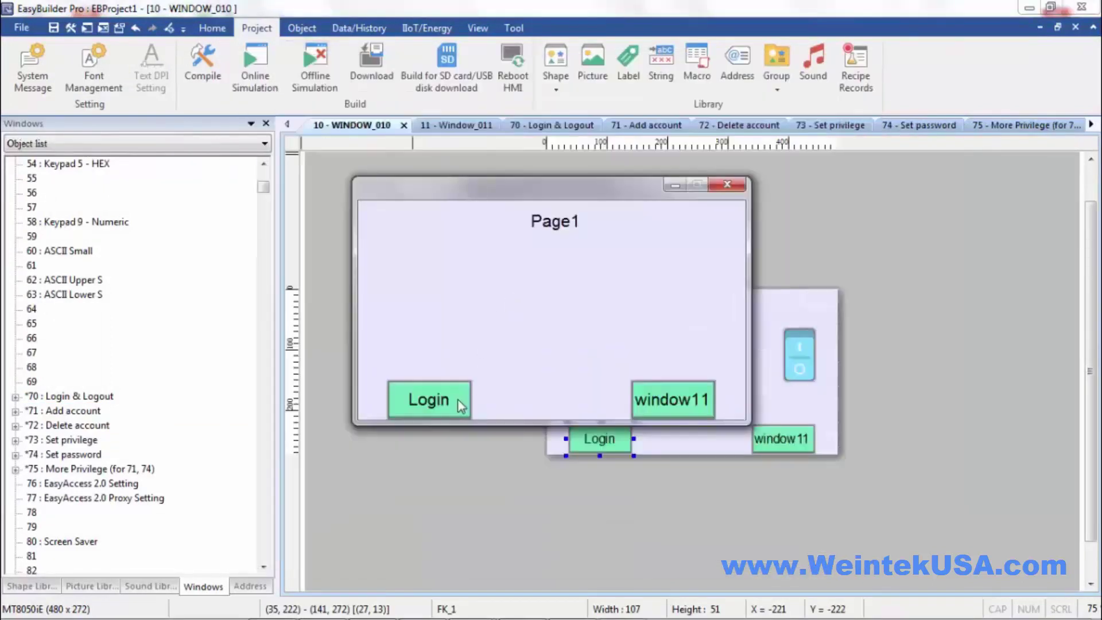
- In the simulation's login popup, enter the user's password on the on-screen keyboard
left_click(458, 402)
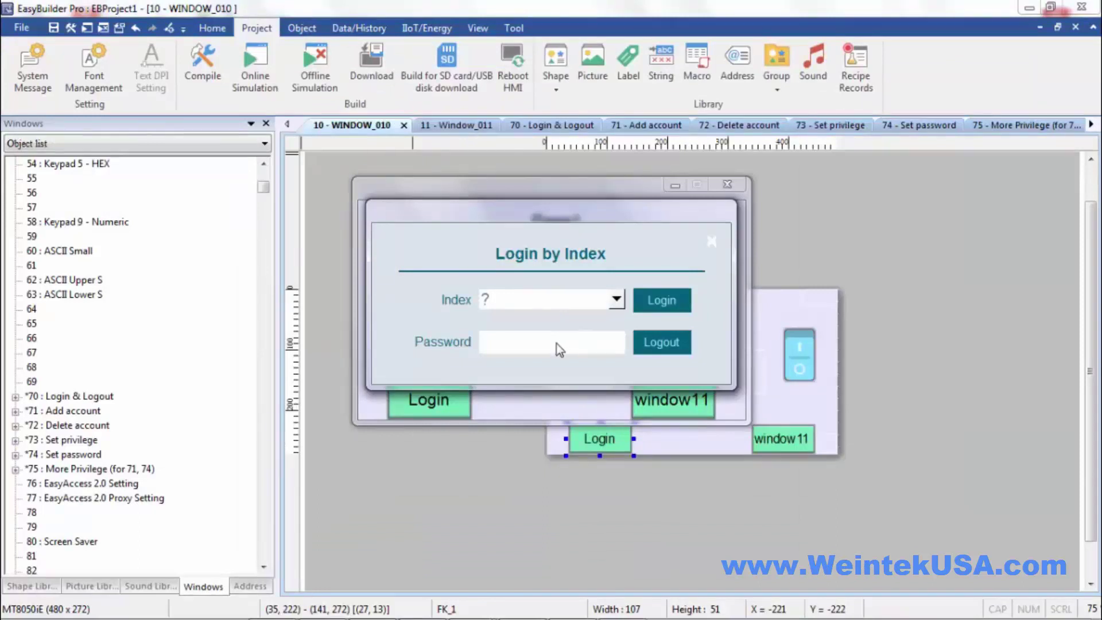
left_click(557, 343)
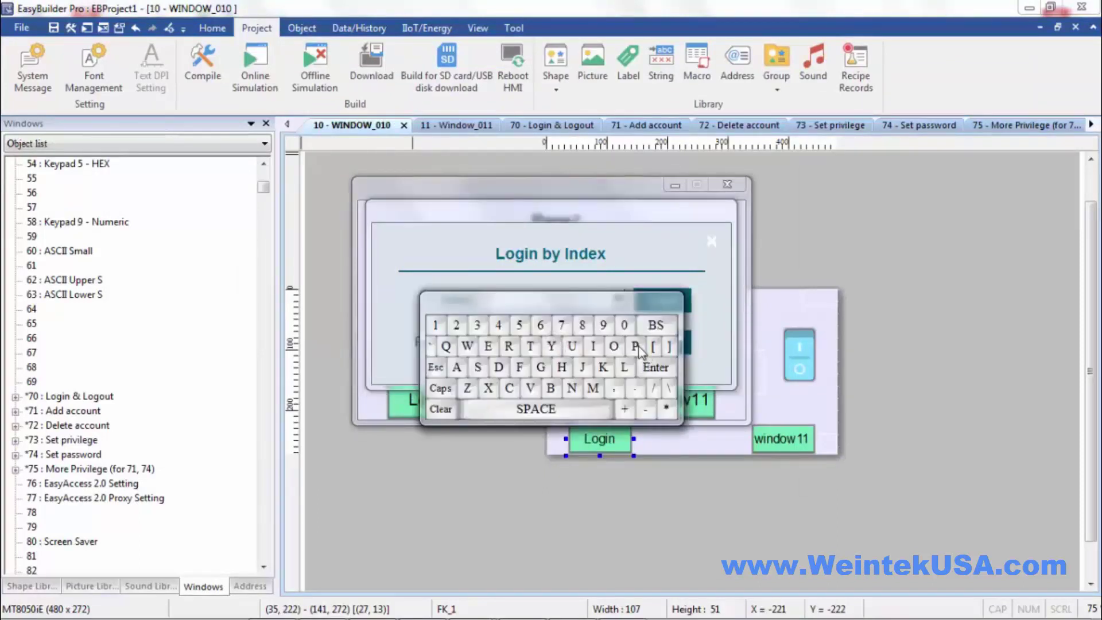
left_click(439, 389)
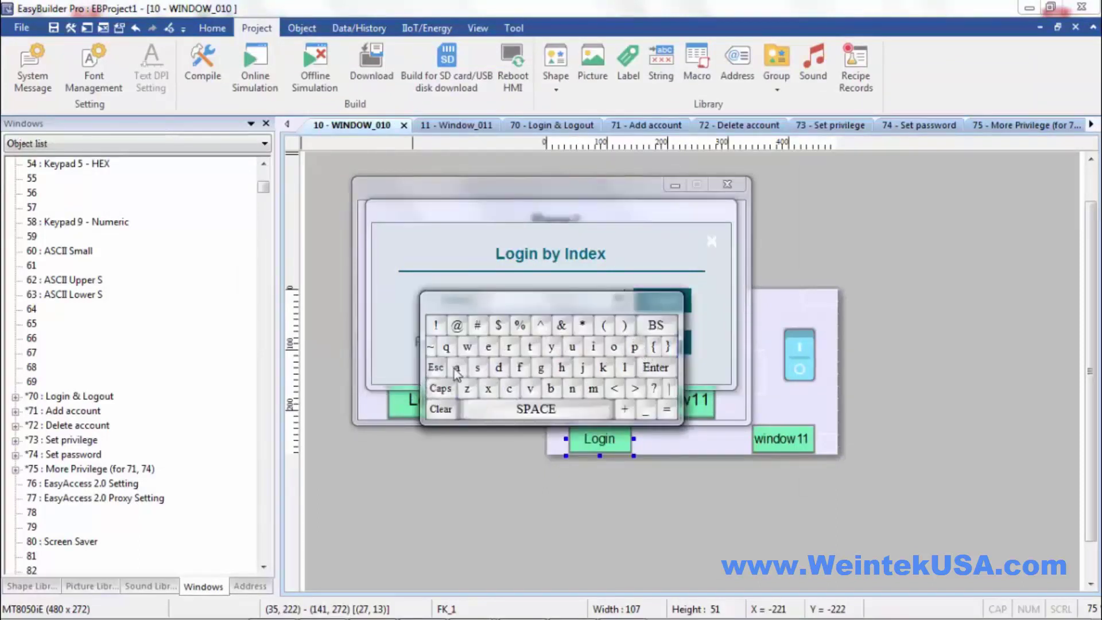
left_click(457, 368)
left_click(478, 368)
left_click(467, 347)
left_click(614, 346)
left_click(510, 348)
left_click(498, 368)
left_click(440, 388)
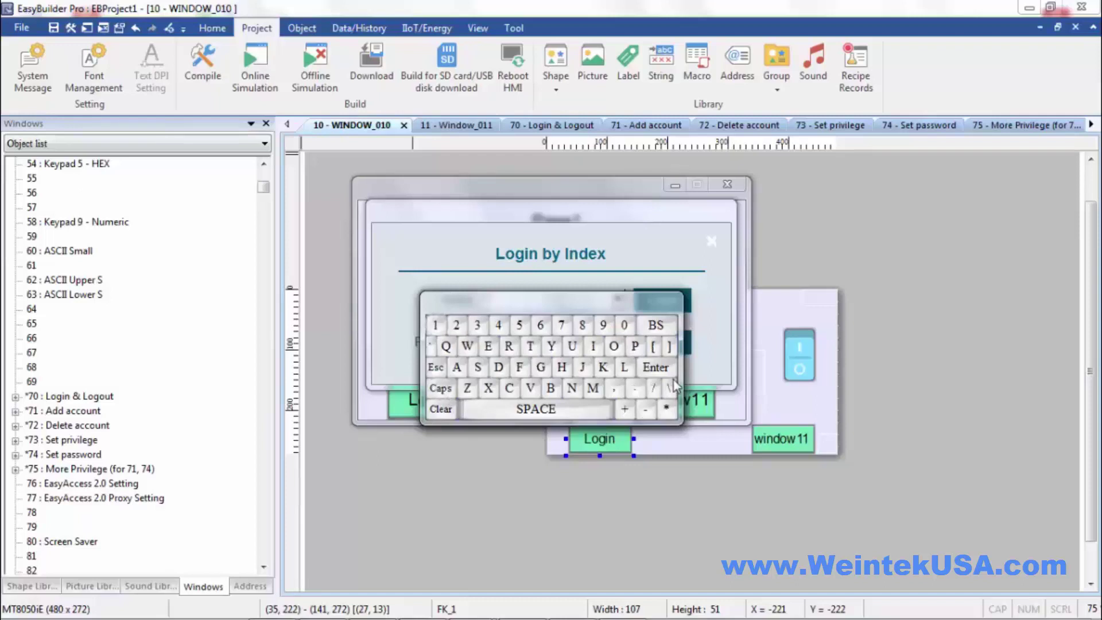
left_click(661, 367)
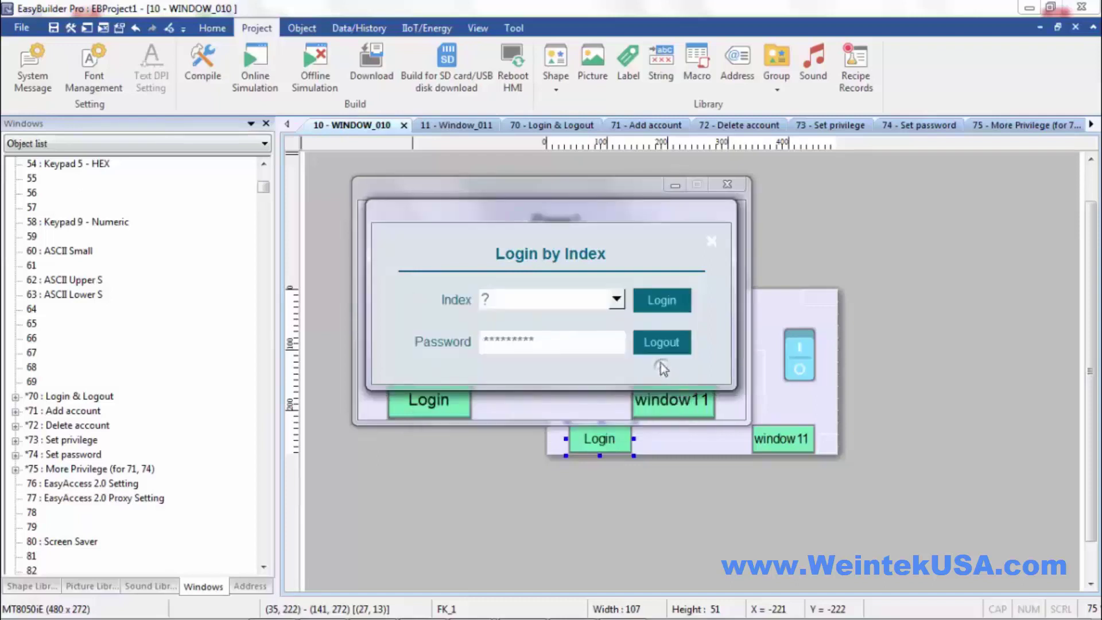
- Select the user account, log in, and close the login popup after success
left_click(617, 298)
left_click(556, 344)
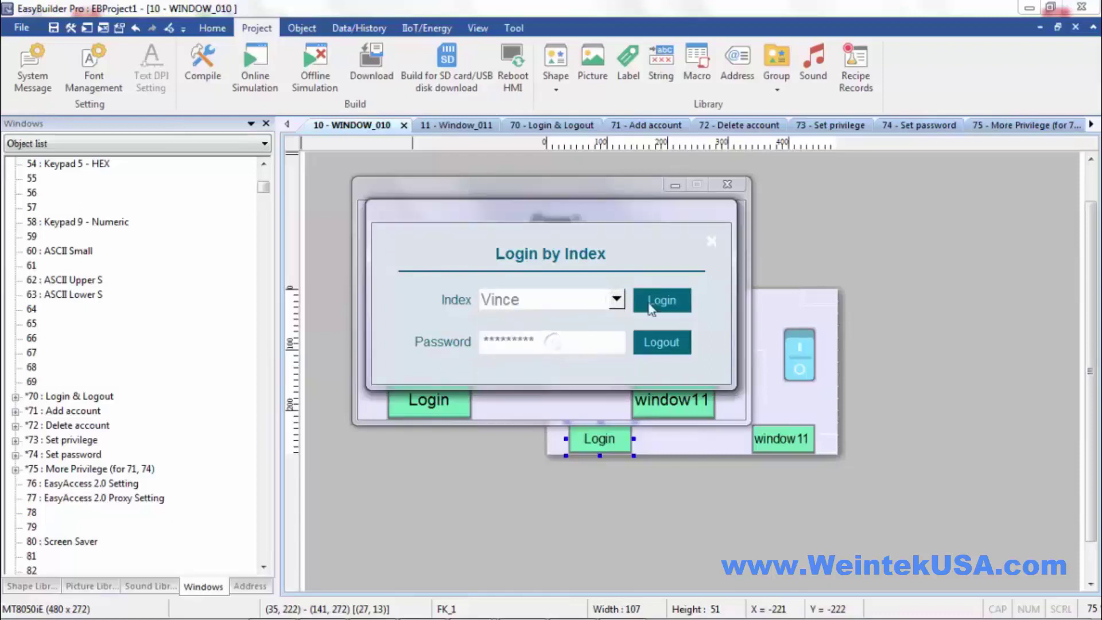
left_click(668, 306)
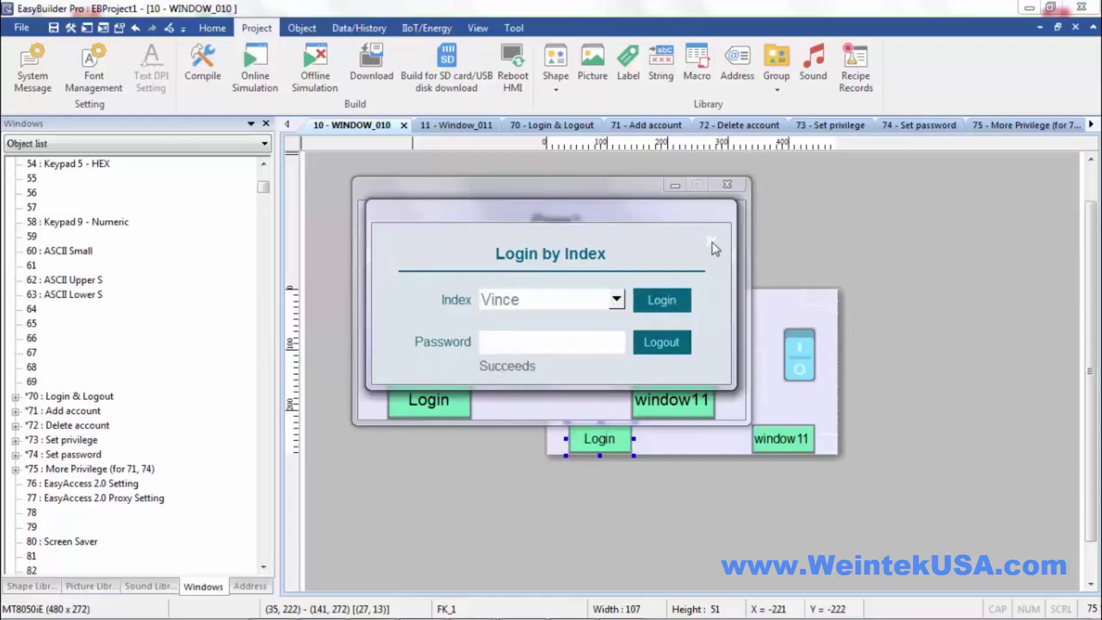
left_click(712, 243)
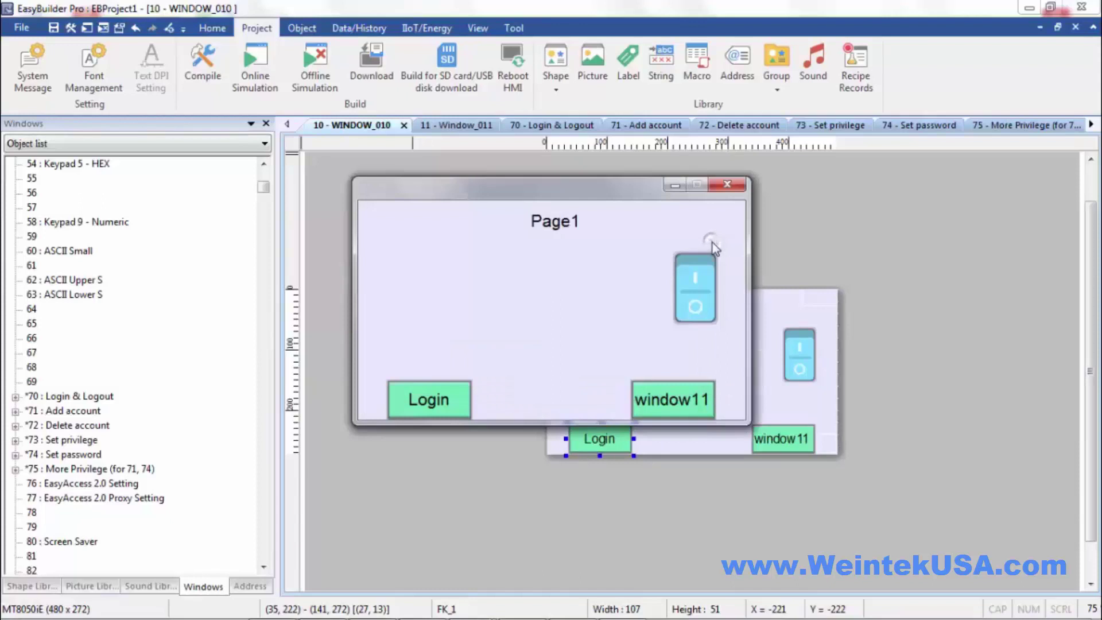
- Toggle the protected switch on and off, open Page2 with window11, then close the simulator
left_click(698, 270)
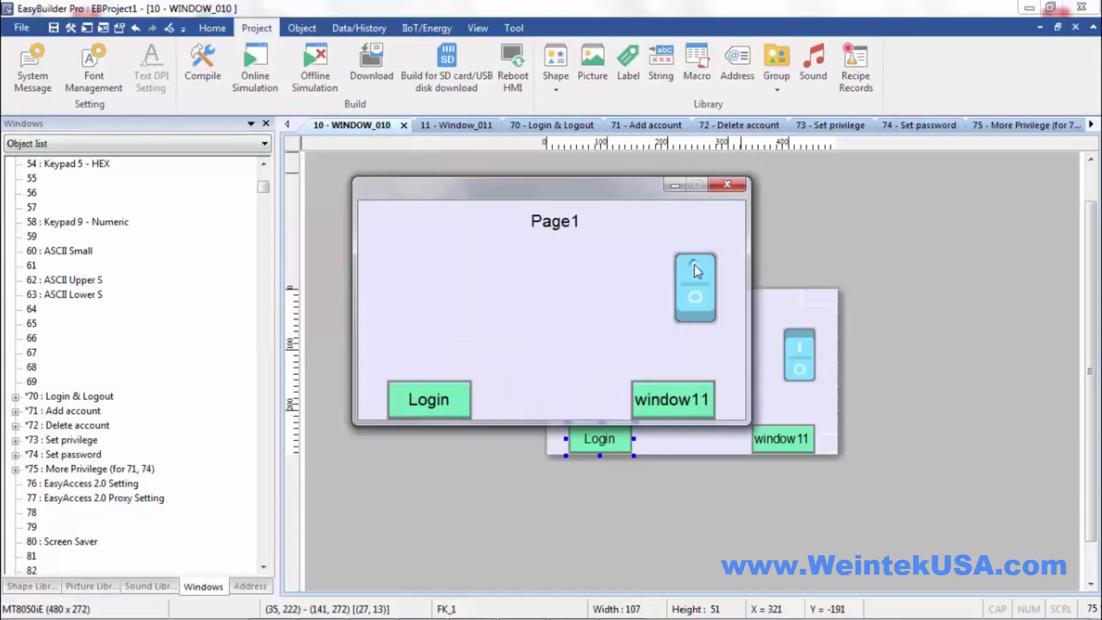
left_click(697, 300)
left_click(674, 408)
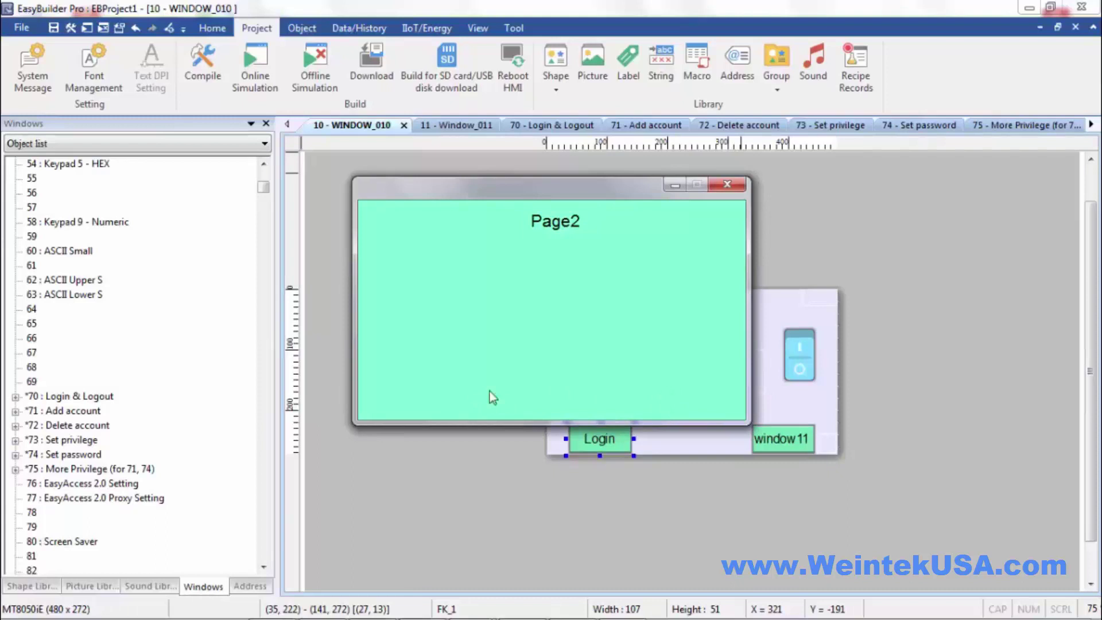
left_click(724, 186)
left_click(591, 342)
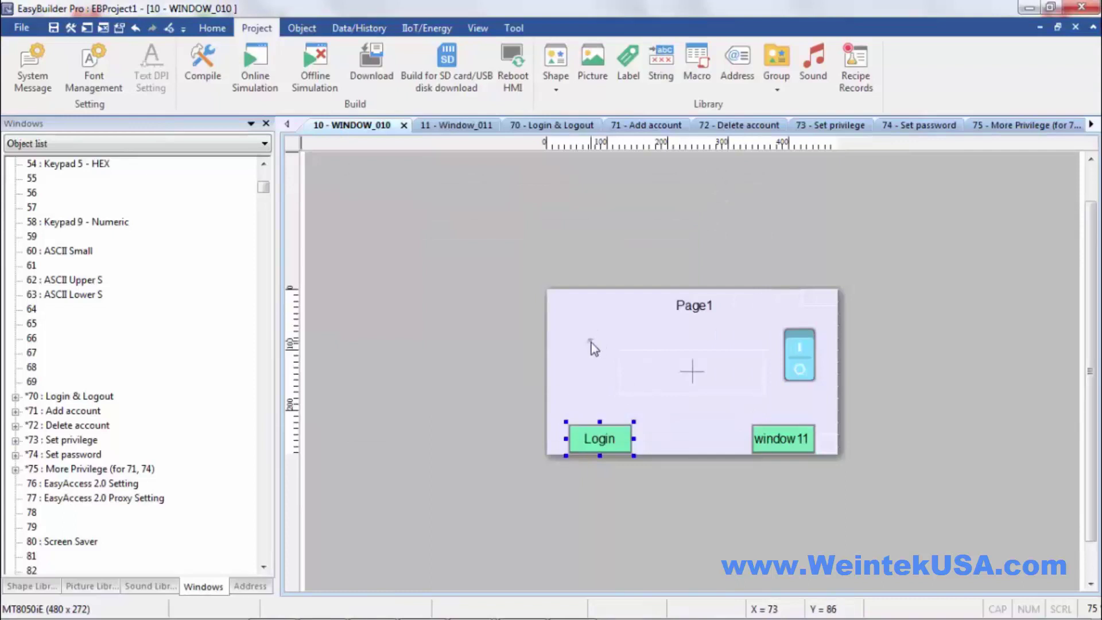